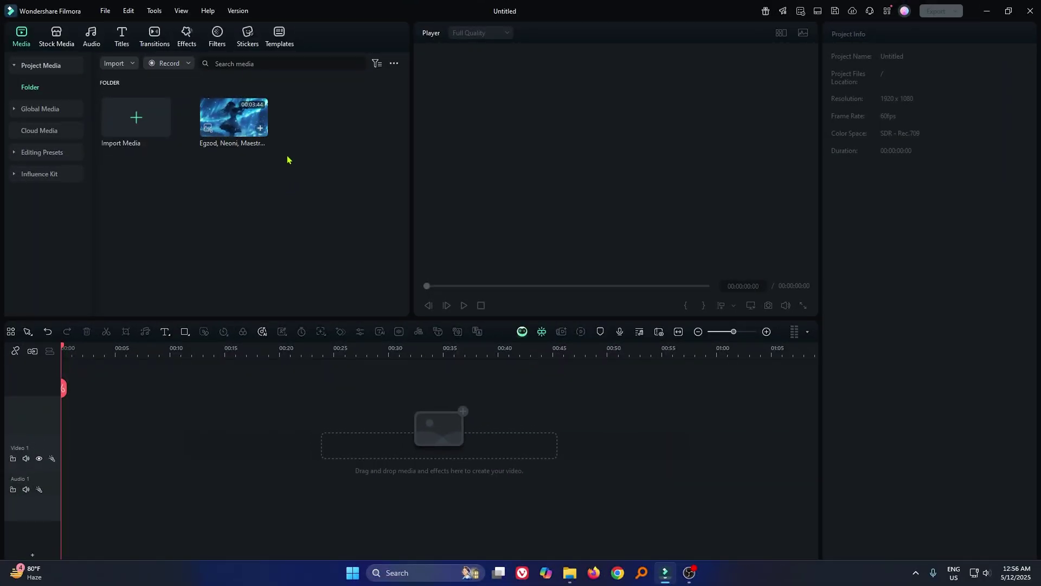
- Run beat analysis on the song, highlighting every 2 beats, and place it on Audio 1
{"action": "right_click", "coordinate": [238, 123]}
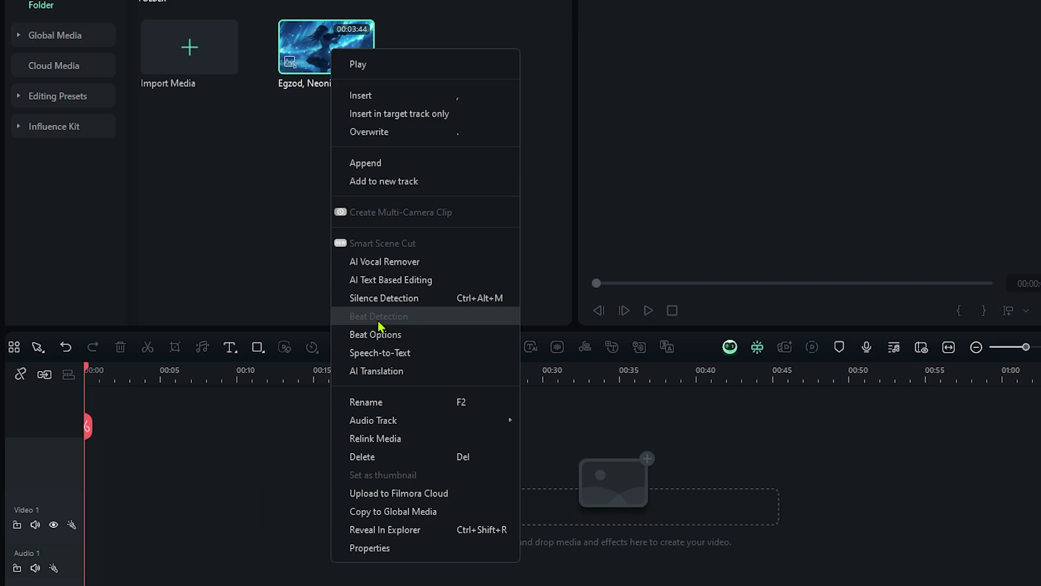
{"action": "left_click", "coordinate": [272, 222]}
{"action": "mouse_move", "coordinate": [325, 47]}
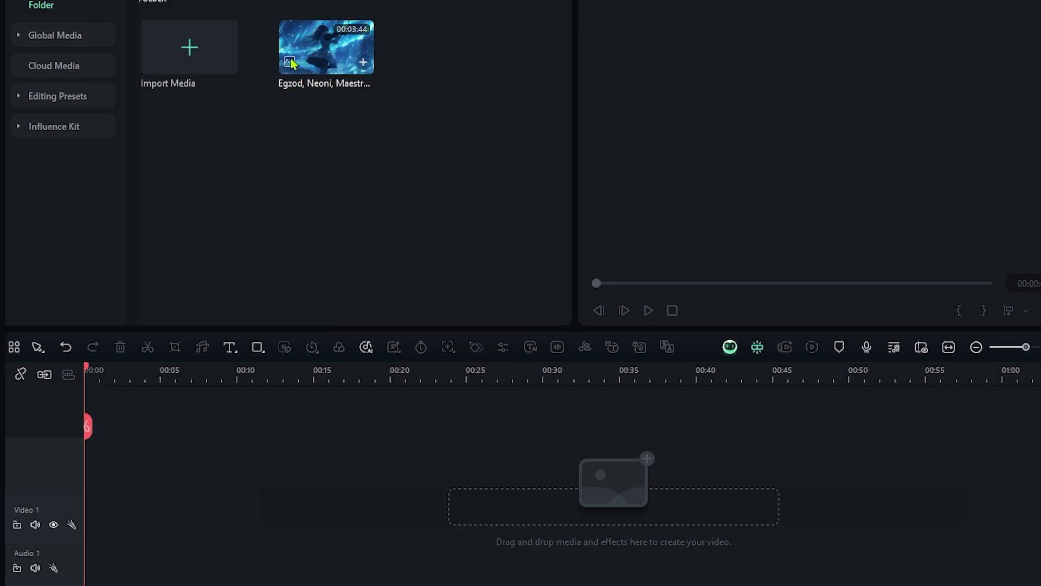
{"action": "right_click", "coordinate": [326, 61]}
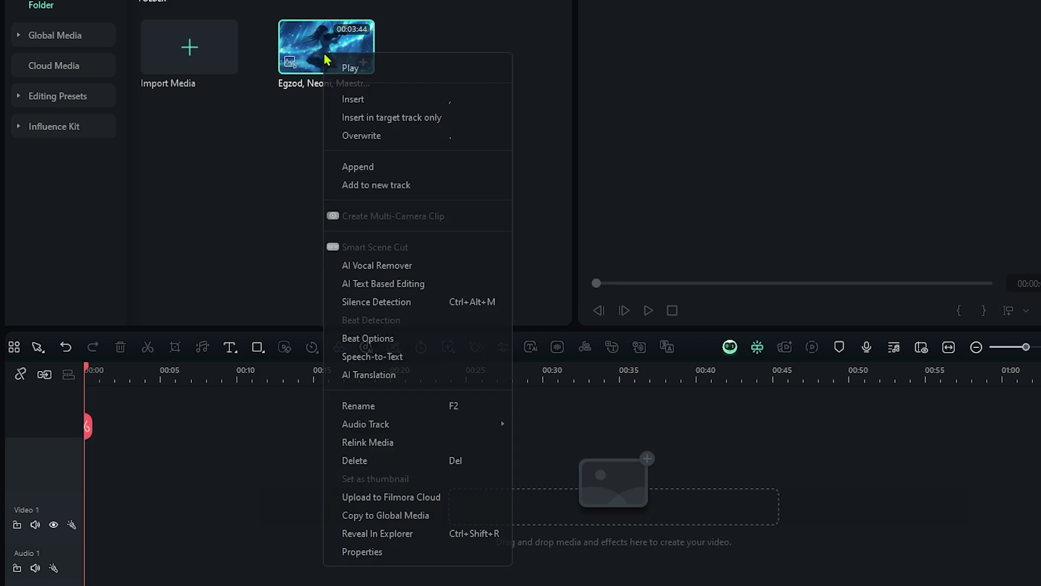
{"action": "left_click", "coordinate": [355, 338]}
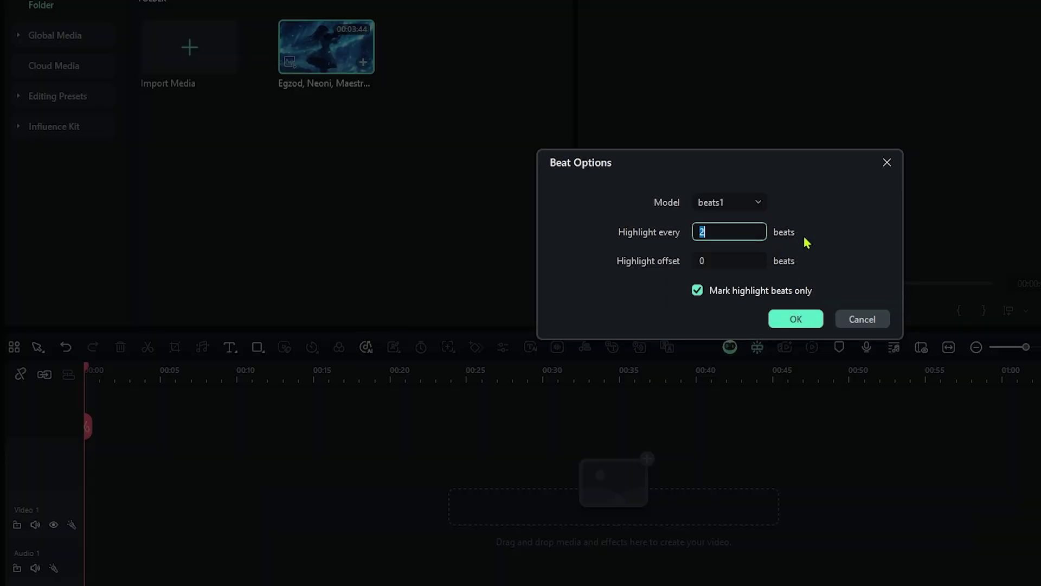
{"action": "left_click", "coordinate": [803, 321]}
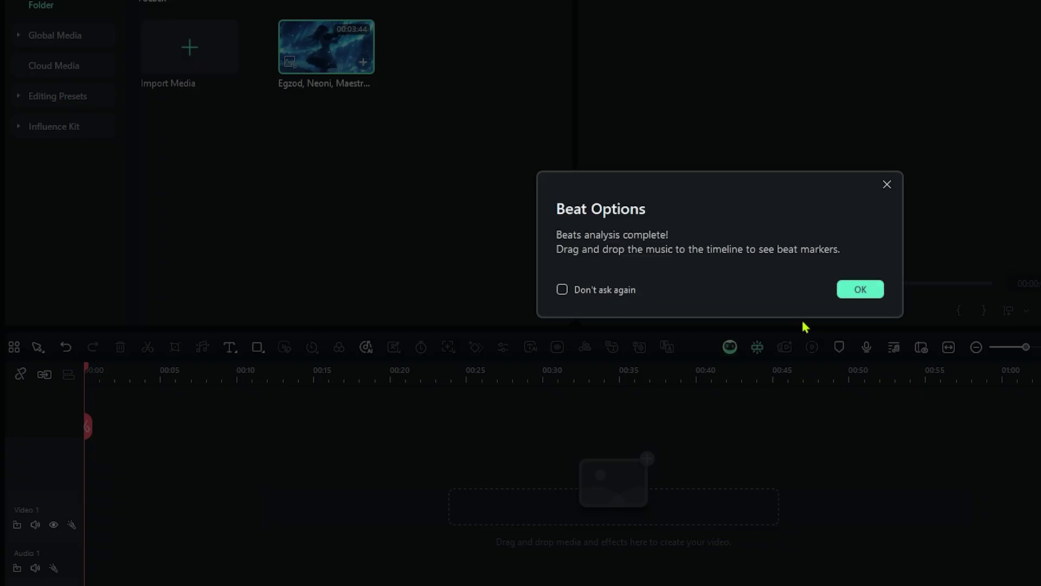
{"action": "left_click", "coordinate": [843, 289]}
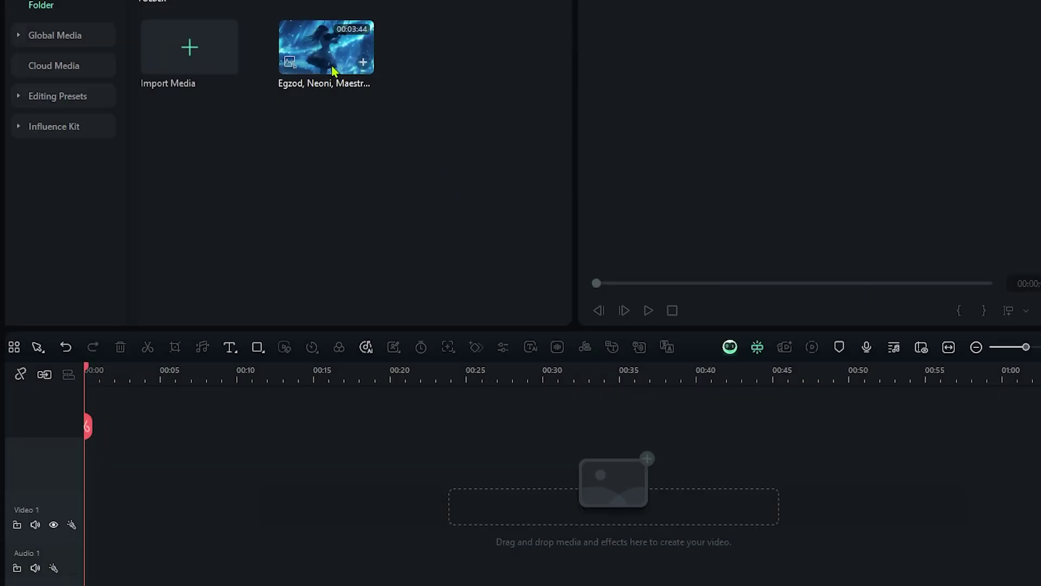
{"action": "left_click_drag", "start_coordinate": [326, 46], "coordinate": [111, 559]}
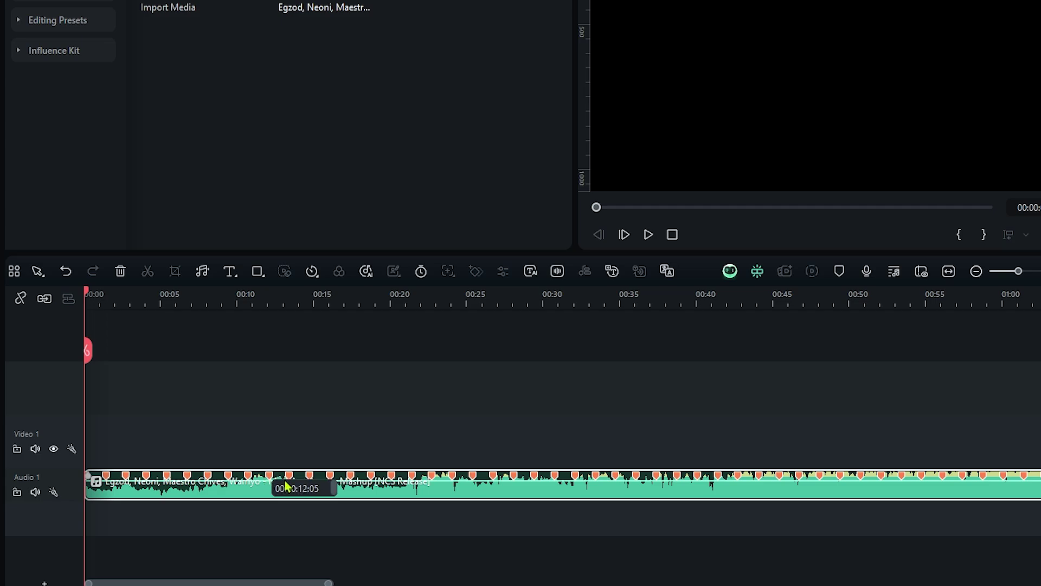
{"action": "left_click", "coordinate": [348, 479]}
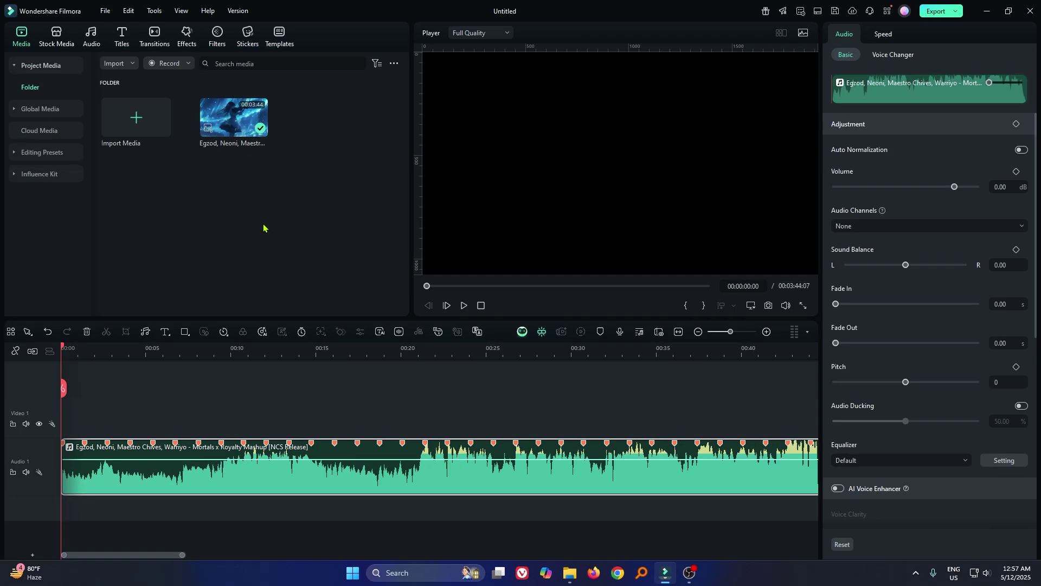
- Drag the Jujutsu Kaisen clips from Explorer's Video folder into Filmora's media panel
{"action": "left_click", "coordinate": [570, 573]}
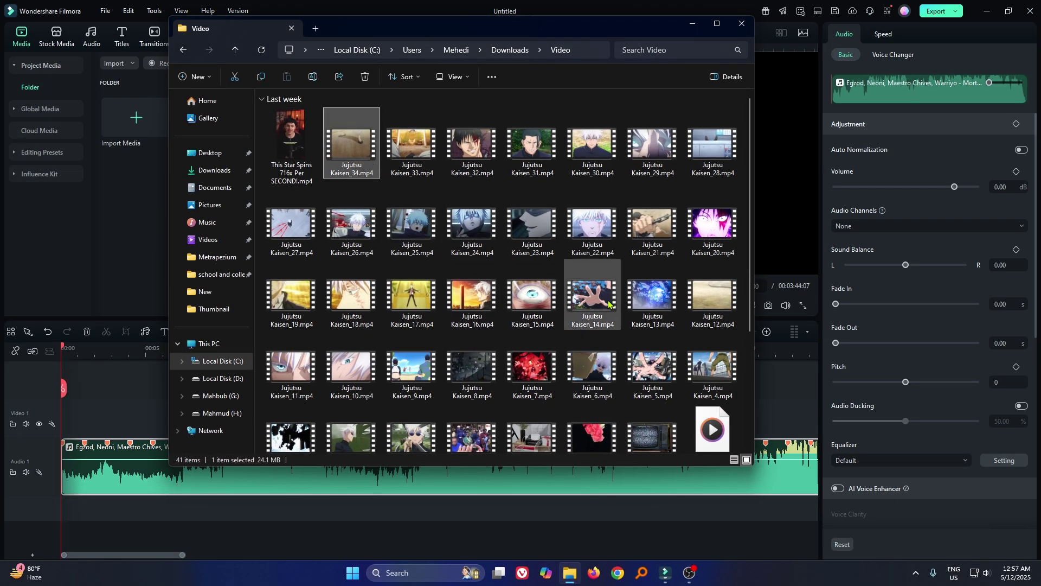
{"action": "left_click_drag", "start_coordinate": [663, 331], "coordinate": [128, 232]}
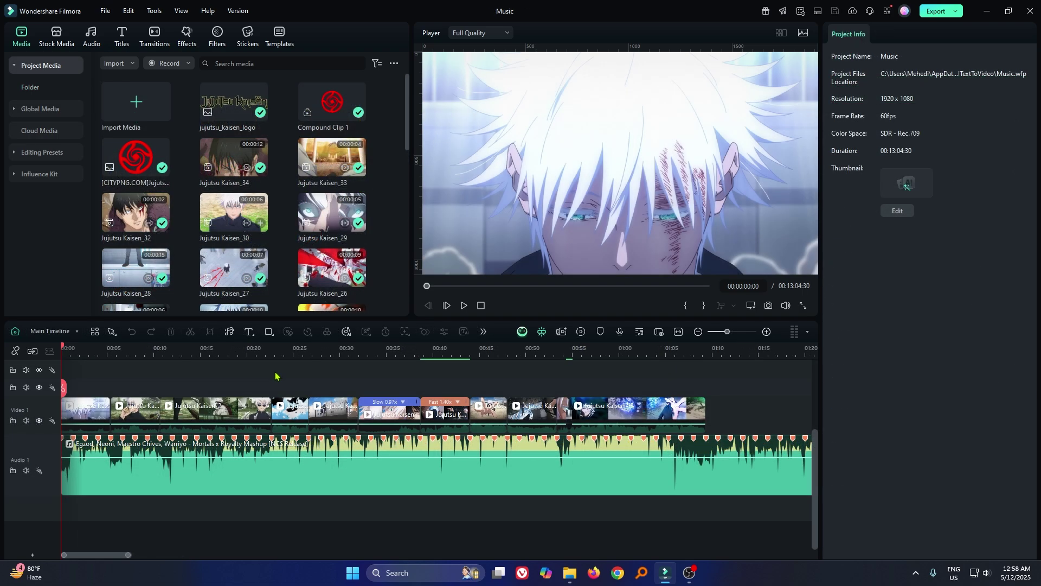
- Play the beat-cut timeline from the start and pause near the eleven-second mark
{"action": "key", "text": "space"}
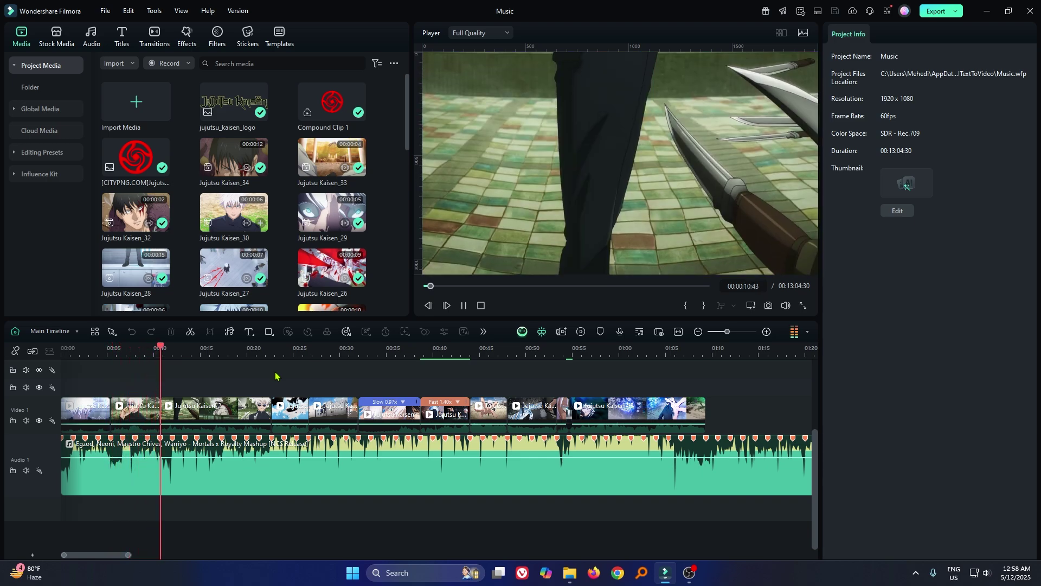
{"action": "key", "text": "space"}
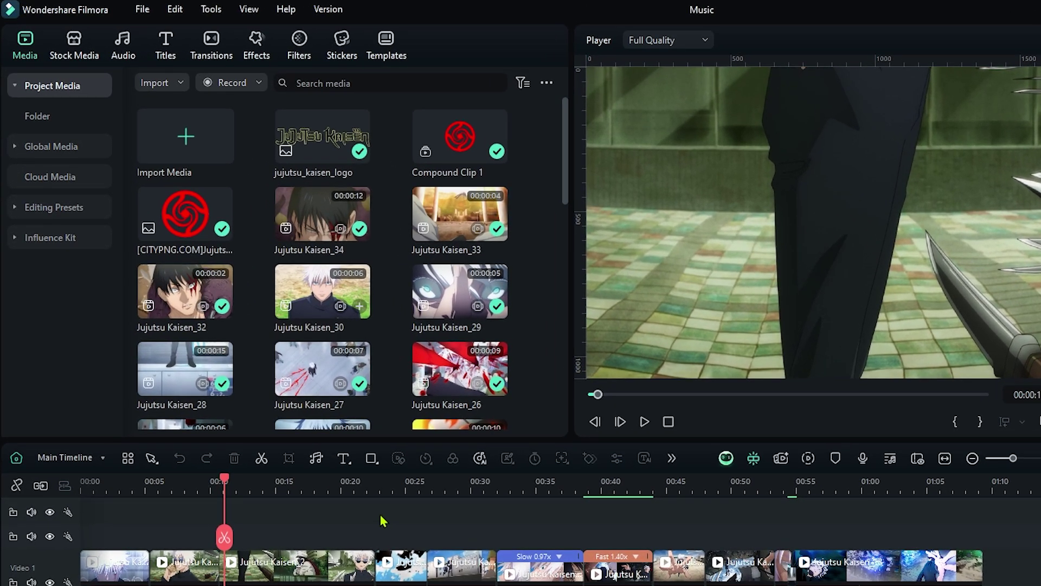
- Add a Flash transition at the first clip cut and preview it
{"action": "left_click", "coordinate": [211, 46]}
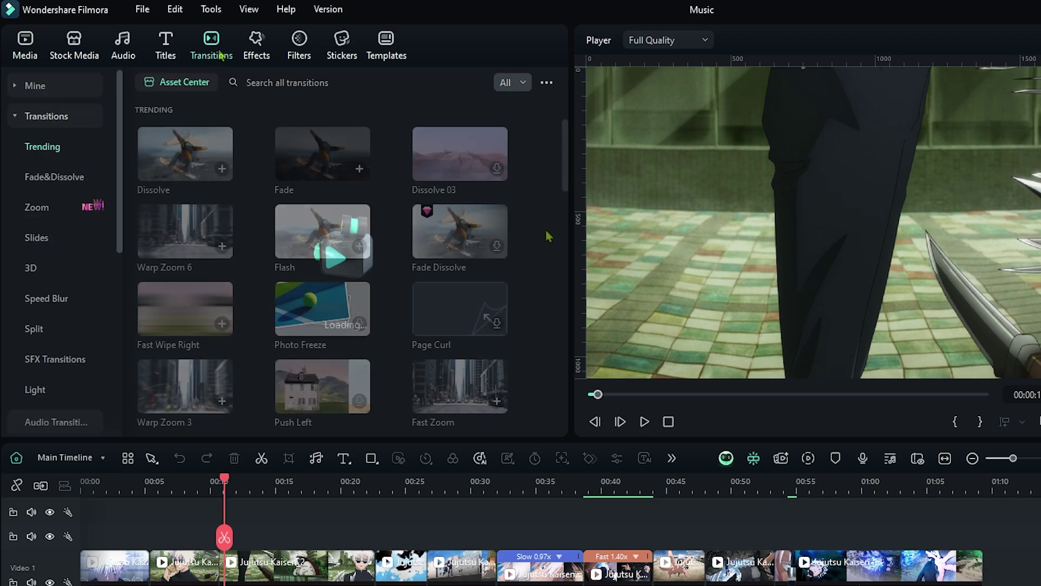
{"action": "left_click_drag", "start_coordinate": [325, 239], "coordinate": [148, 568]}
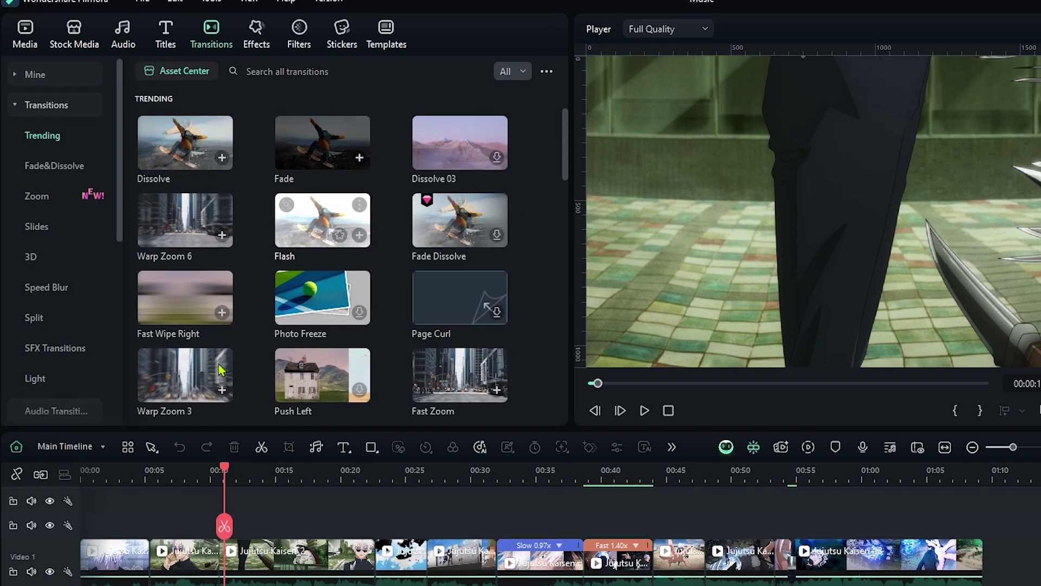
{"action": "key", "text": "space"}
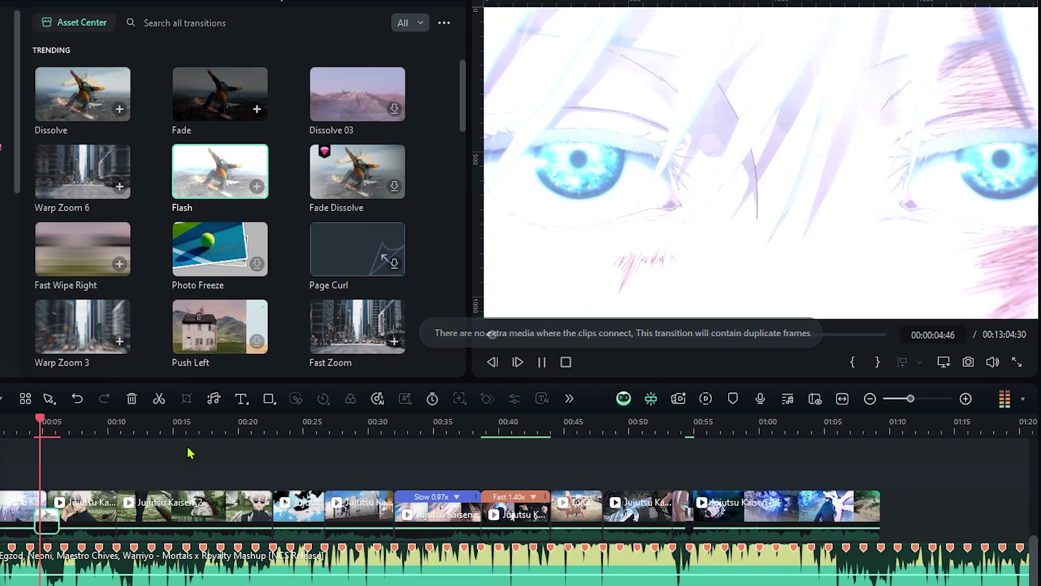
{"action": "key", "text": "space"}
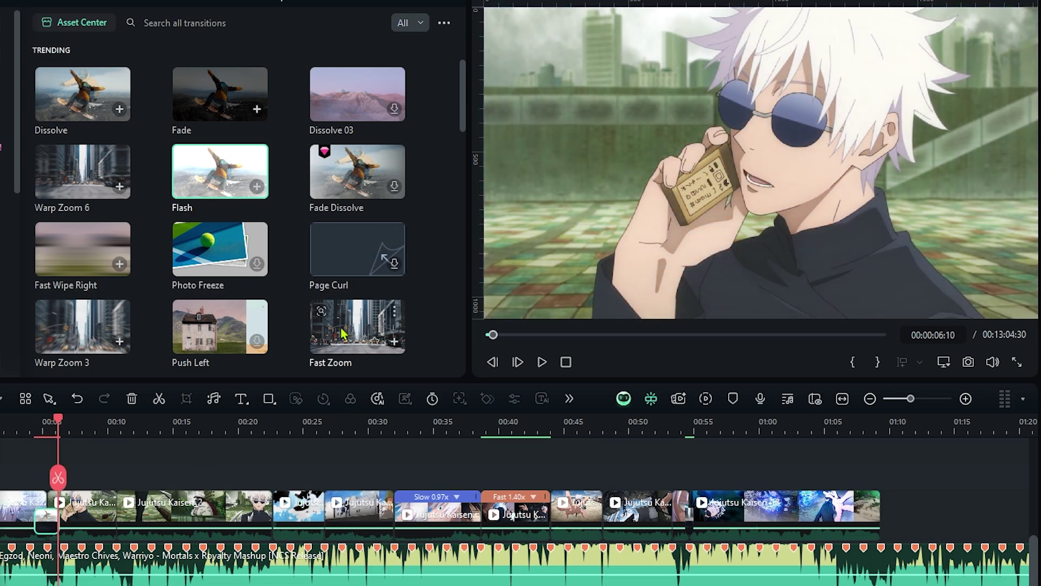
- Add Fast Zoom transitions at the cuts near 0:22, 0:38 and a later cut, previewing each
{"action": "mouse_move", "coordinate": [347, 329]}
{"action": "left_mouse_down"}
{"action": "mouse_move", "coordinate": [318, 510]}
{"action": "mouse_move", "coordinate": [274, 513]}
{"action": "left_mouse_up"}
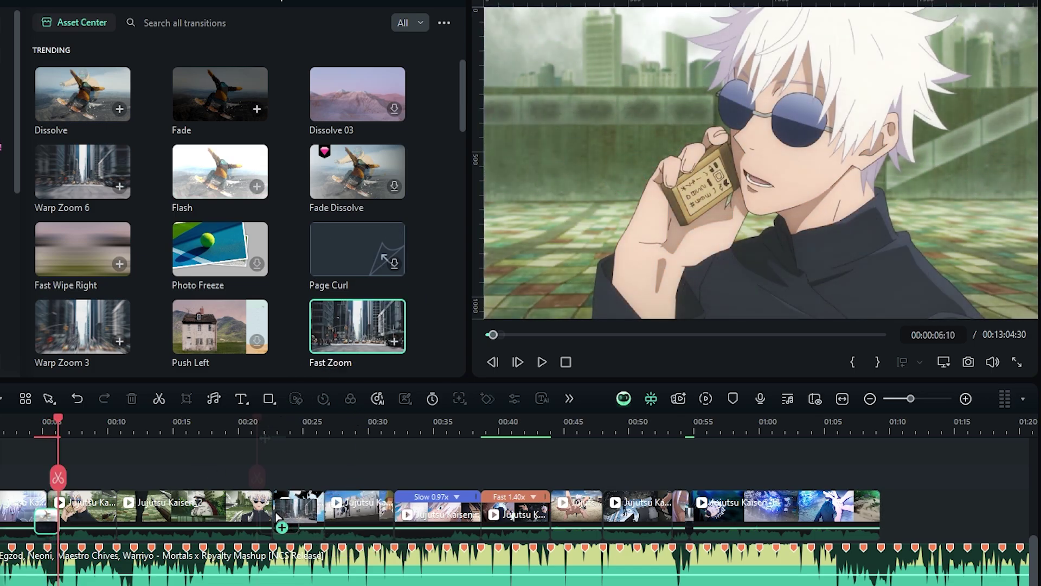
{"action": "left_click", "coordinate": [258, 476]}
{"action": "key", "text": "space"}
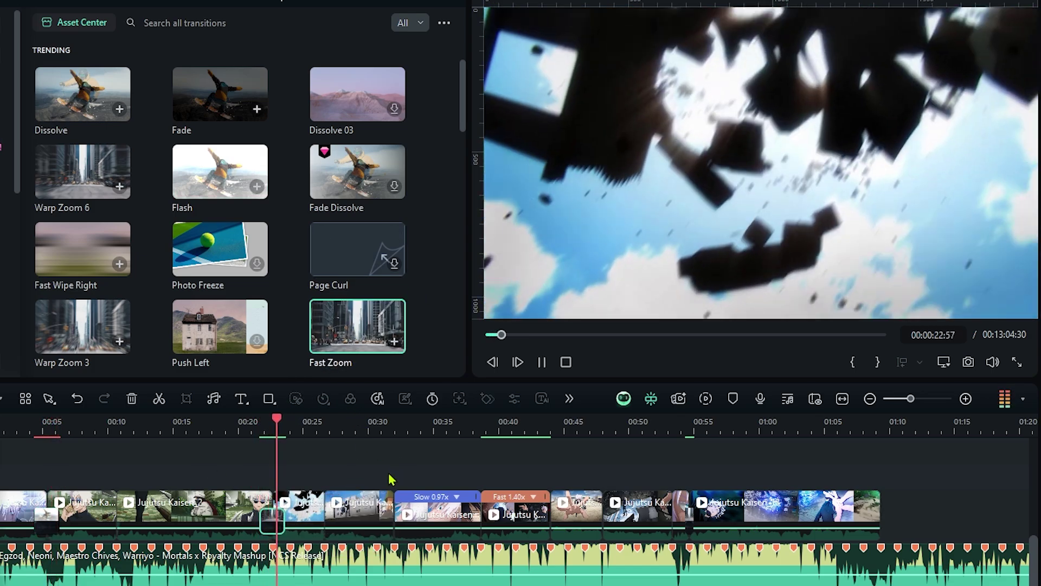
{"action": "key", "text": "space"}
{"action": "left_click_drag", "start_coordinate": [353, 331], "coordinate": [481, 518]}
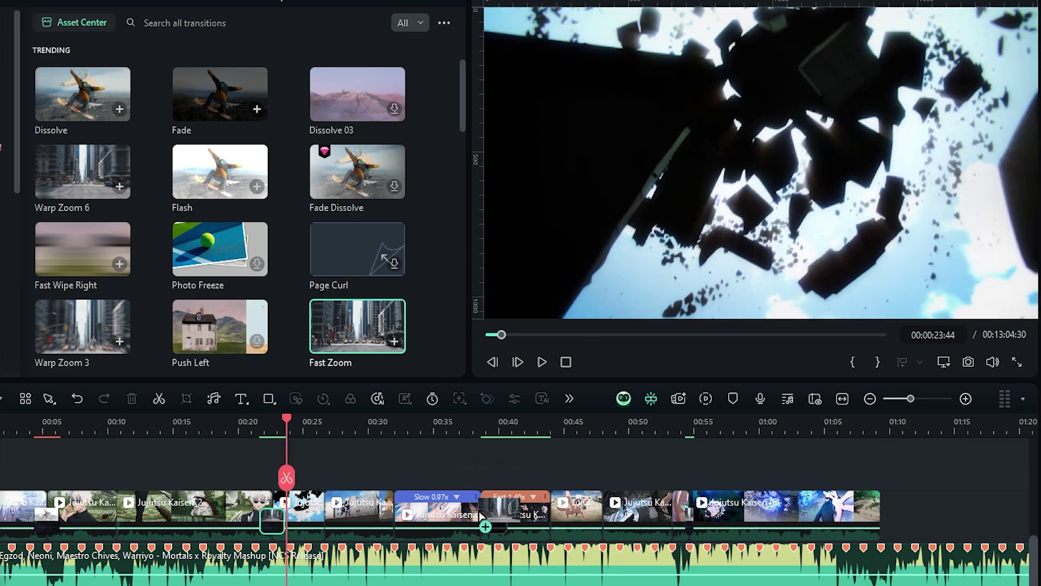
{"action": "left_click", "coordinate": [467, 418]}
{"action": "key", "text": "space"}
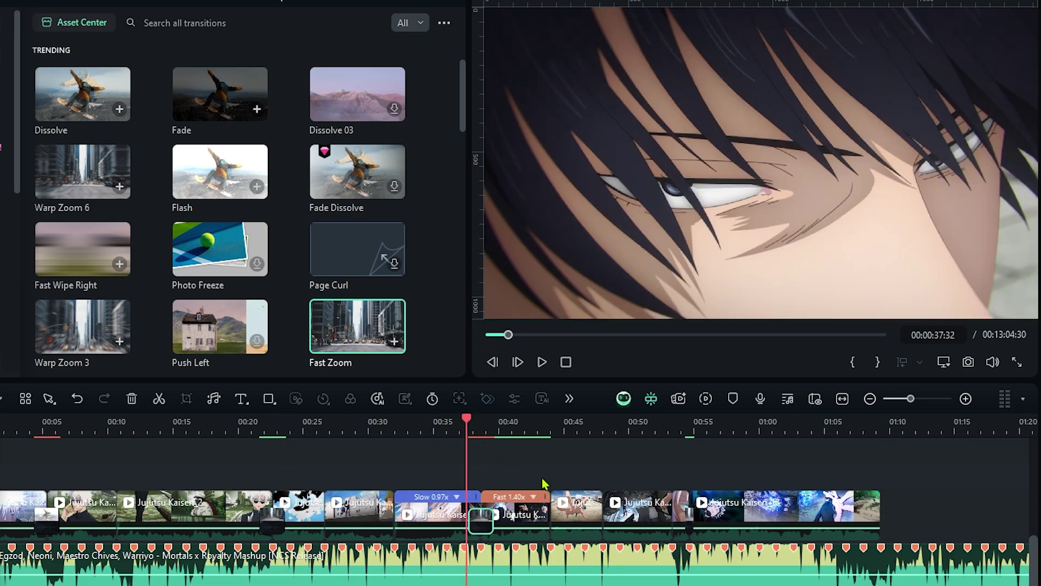
{"action": "key", "text": "space"}
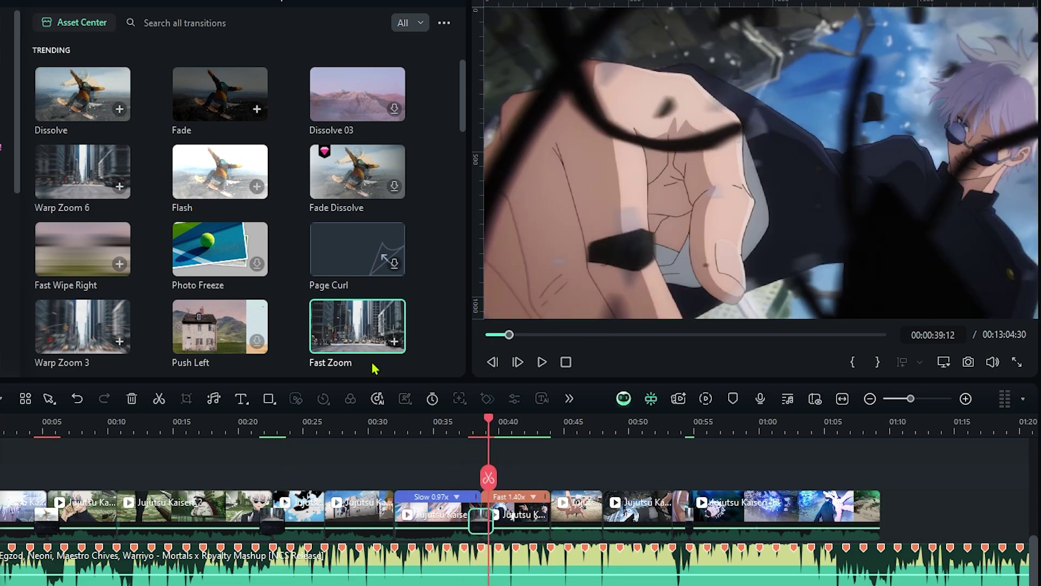
{"action": "mouse_move", "coordinate": [373, 347]}
{"action": "left_mouse_down"}
{"action": "mouse_move", "coordinate": [593, 515]}
{"action": "mouse_move", "coordinate": [694, 518]}
{"action": "left_mouse_up"}
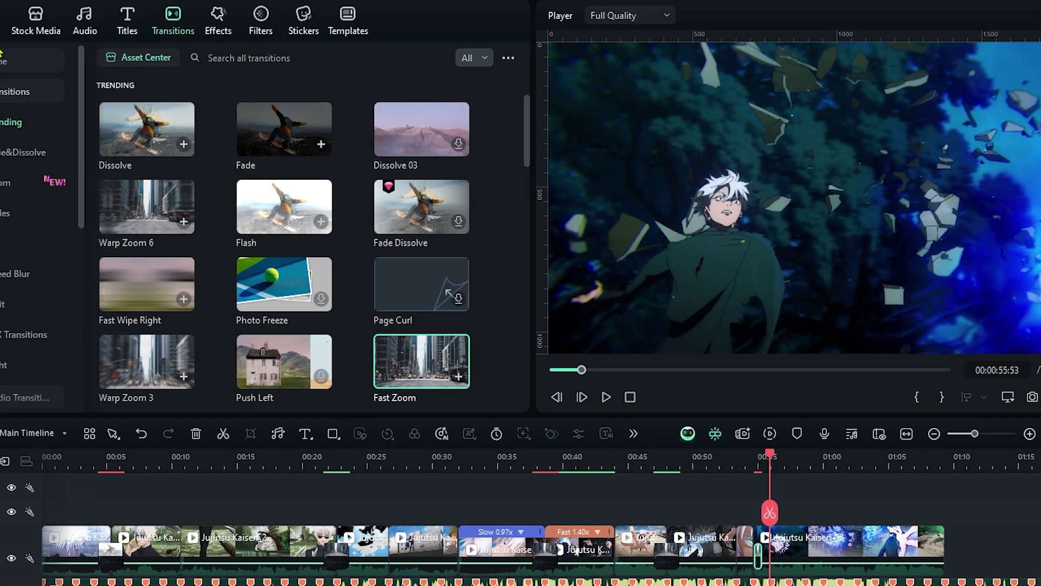
- Put an Editing Presets adjustment layer above Video 1, stretched to the edit's end
{"action": "left_click", "coordinate": [30, 54]}
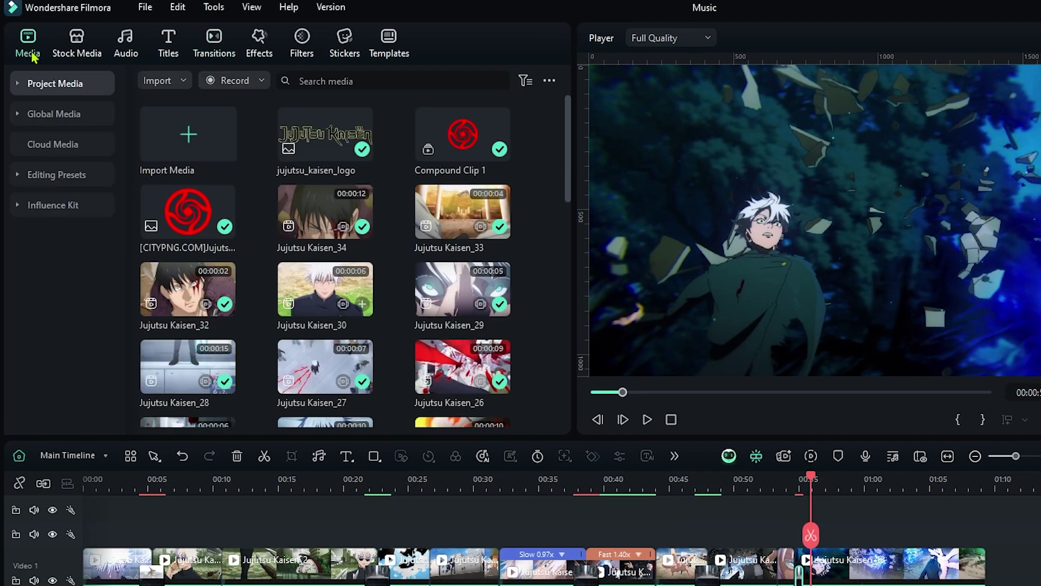
{"action": "left_click", "coordinate": [68, 177]}
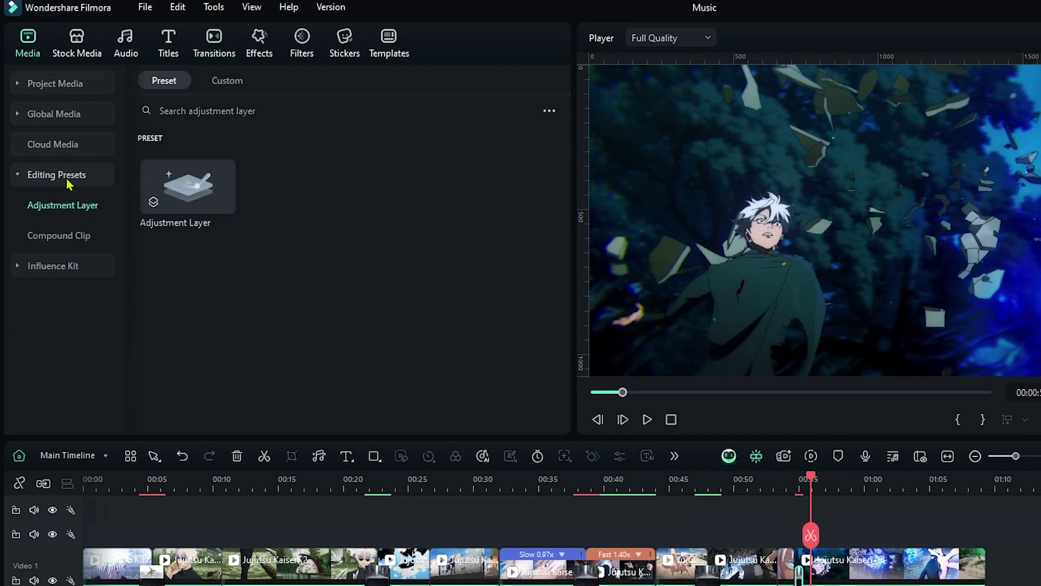
{"action": "mouse_move", "coordinate": [192, 204]}
{"action": "left_mouse_down"}
{"action": "mouse_move", "coordinate": [56, 542]}
{"action": "mouse_move", "coordinate": [158, 542]}
{"action": "left_mouse_up"}
{"action": "left_click_drag", "start_coordinate": [810, 541], "coordinate": [986, 542]}
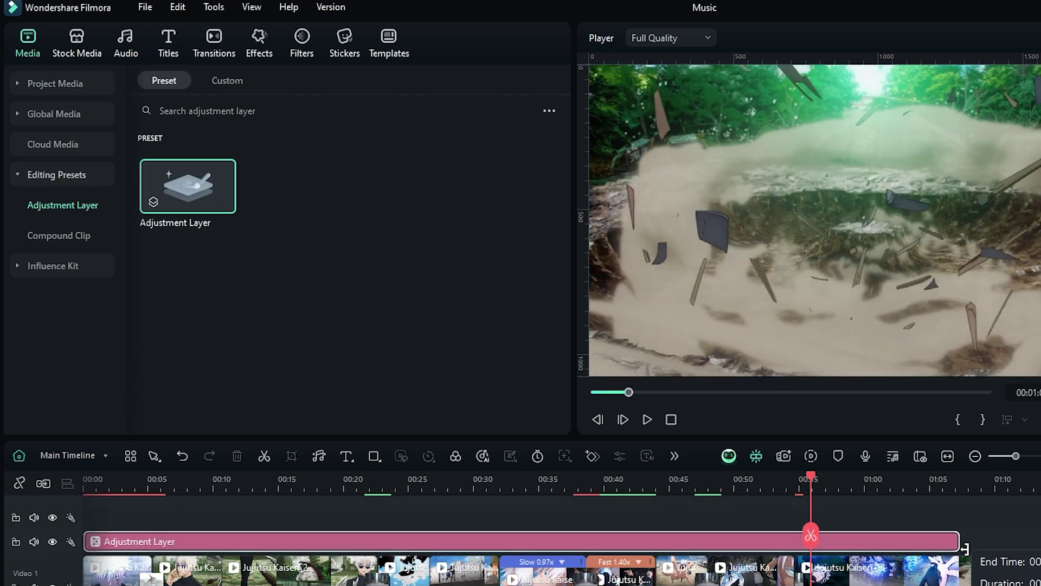
{"action": "left_click_drag", "start_coordinate": [613, 392], "coordinate": [608, 393]}
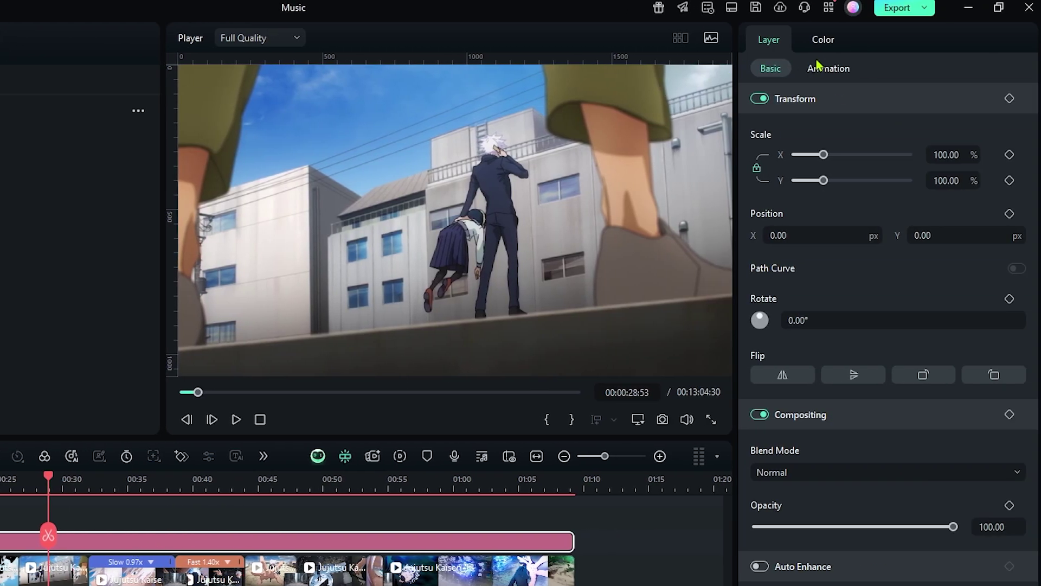
- Boost vibrance and adjust the tone sliders in the adjustment layer's Color > Basic panel
{"action": "left_click", "coordinate": [824, 43]}
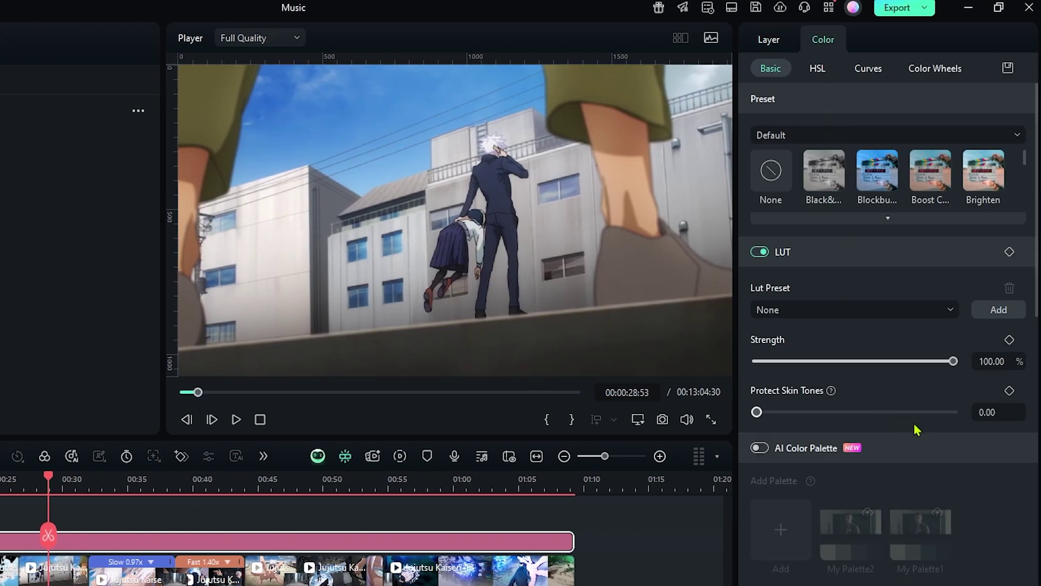
{"action": "scroll", "coordinate": [922, 428], "scroll_direction": "down", "scroll_amount": 5}
{"action": "scroll", "coordinate": [970, 408], "scroll_direction": "down", "scroll_amount": 2}
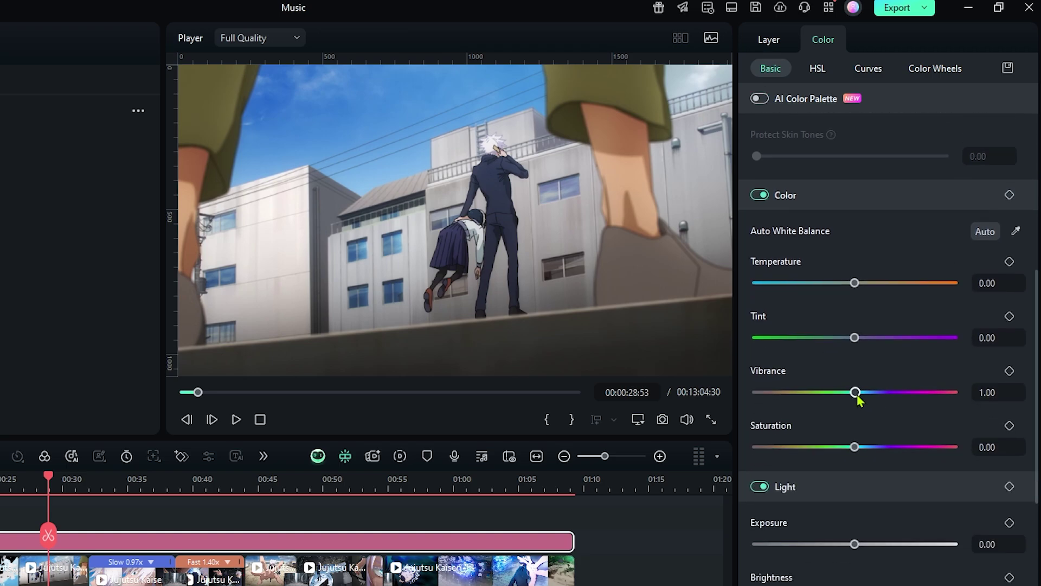
{"action": "left_click_drag", "start_coordinate": [857, 395], "coordinate": [876, 397]}
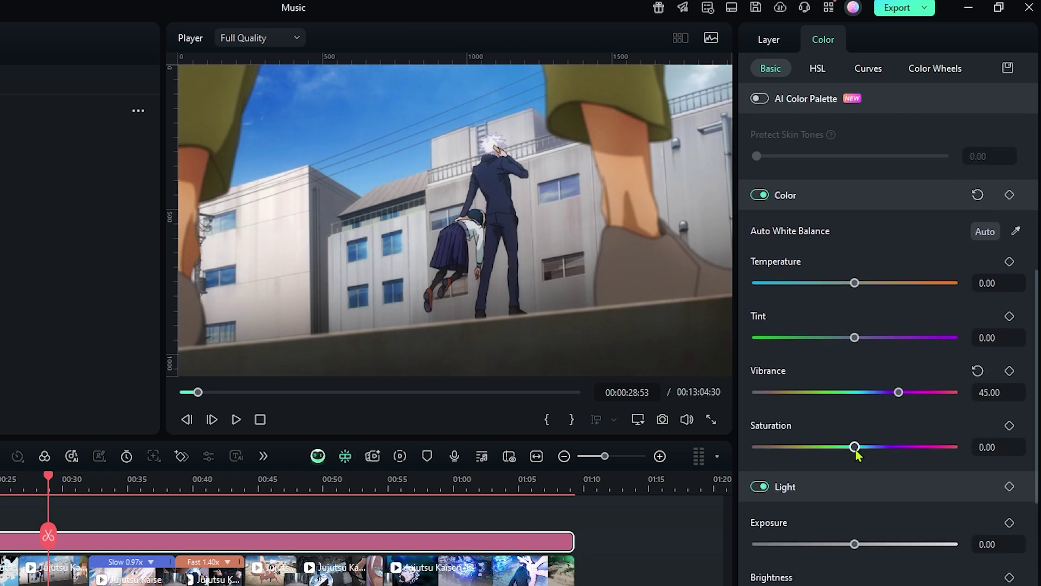
{"action": "left_click_drag", "start_coordinate": [857, 454], "coordinate": [859, 454]}
{"action": "scroll", "coordinate": [857, 466], "scroll_direction": "down", "scroll_amount": 3}
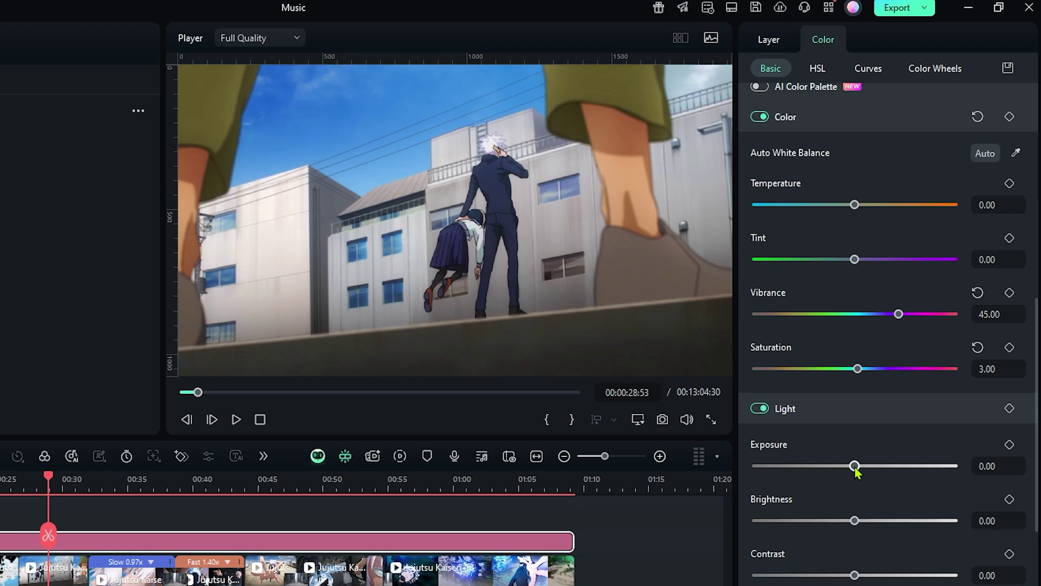
{"action": "scroll", "coordinate": [855, 469], "scroll_direction": "down", "scroll_amount": 1}
{"action": "left_click_drag", "start_coordinate": [855, 488], "coordinate": [867, 489]}
{"action": "left_click_drag", "start_coordinate": [854, 542], "coordinate": [871, 542]}
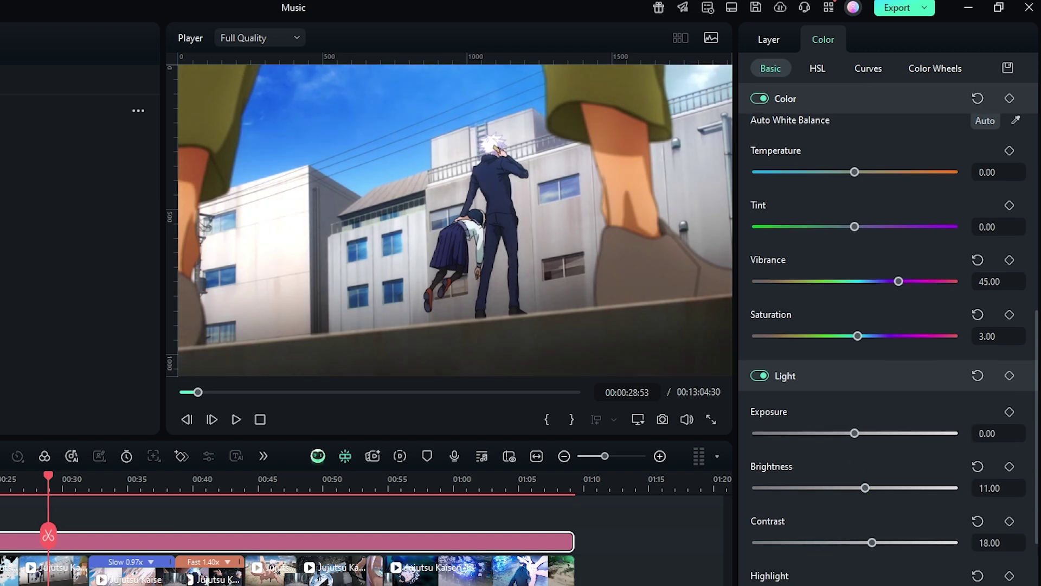
- Add light sharpening and a dark vignette, then stop playback
{"action": "scroll", "coordinate": [861, 564], "scroll_direction": "down", "scroll_amount": 1}
{"action": "scroll", "coordinate": [860, 569], "scroll_direction": "down", "scroll_amount": 2}
{"action": "scroll", "coordinate": [889, 488], "scroll_direction": "down", "scroll_amount": 2}
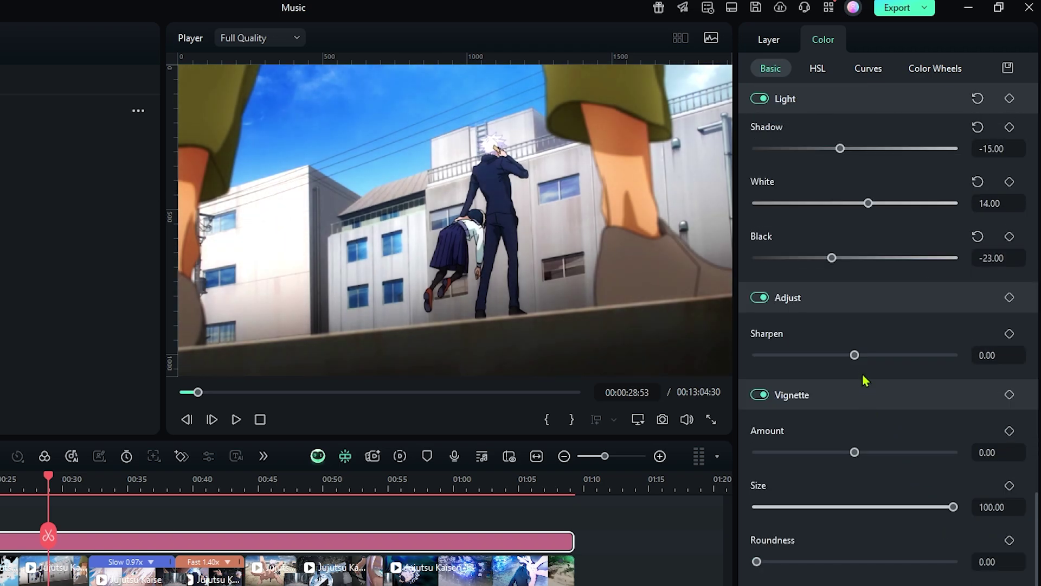
{"action": "left_click_drag", "start_coordinate": [854, 355], "coordinate": [869, 356]}
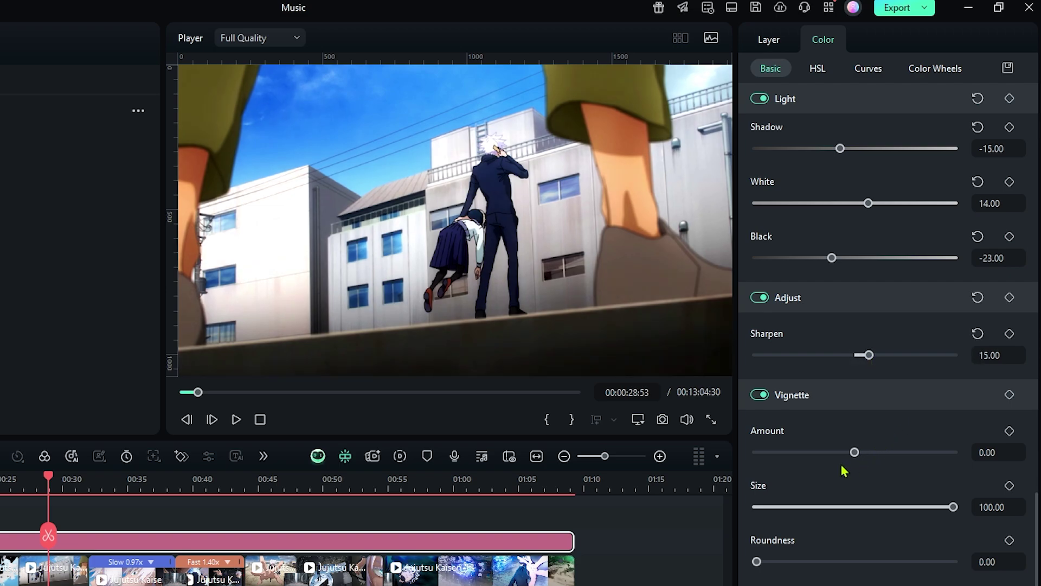
{"action": "left_click_drag", "start_coordinate": [853, 452], "coordinate": [821, 453]}
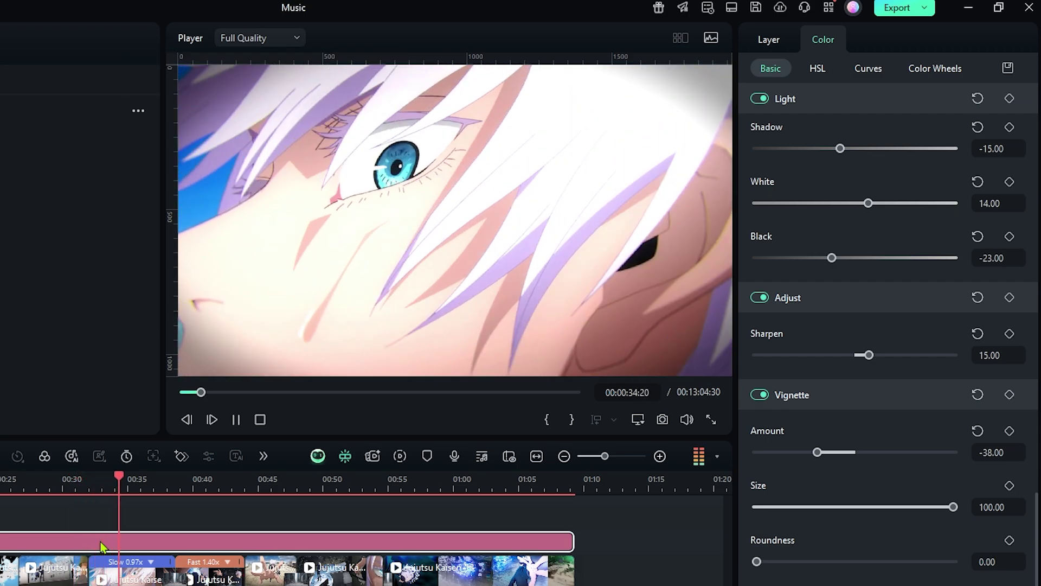
{"action": "key", "text": "ctrl+shift+slash"}
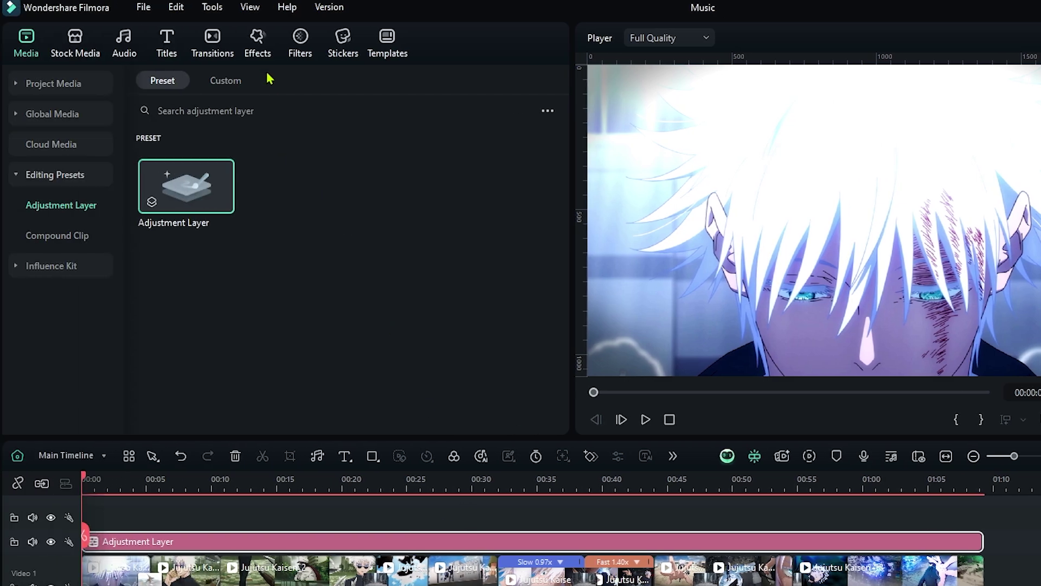
- Add the Audio Zoom Exposure audio-driven effect above the adjustment layer
{"action": "left_click", "coordinate": [258, 53]}
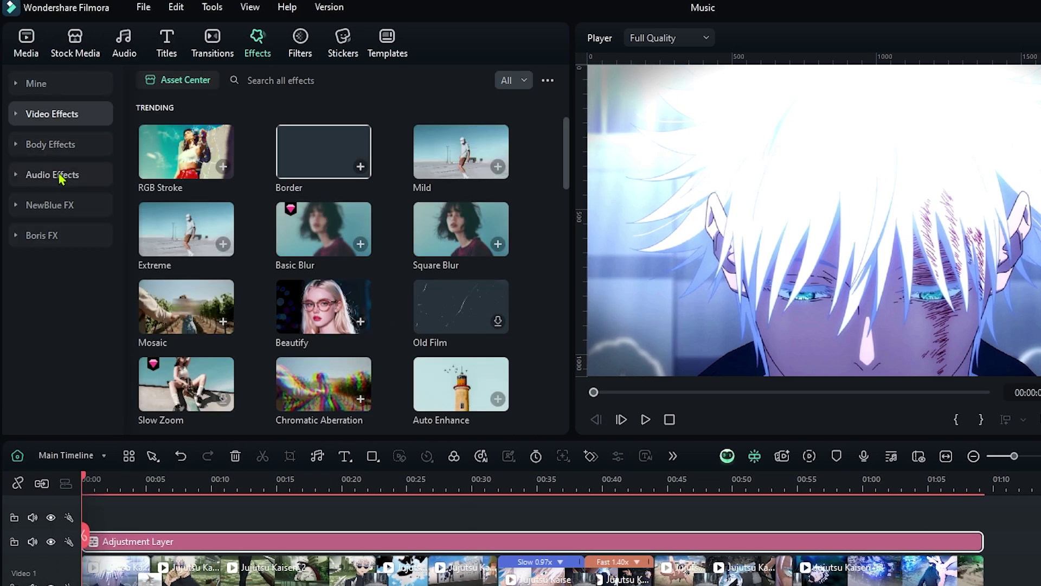
{"action": "left_click", "coordinate": [61, 176]}
{"action": "left_click", "coordinate": [66, 237]}
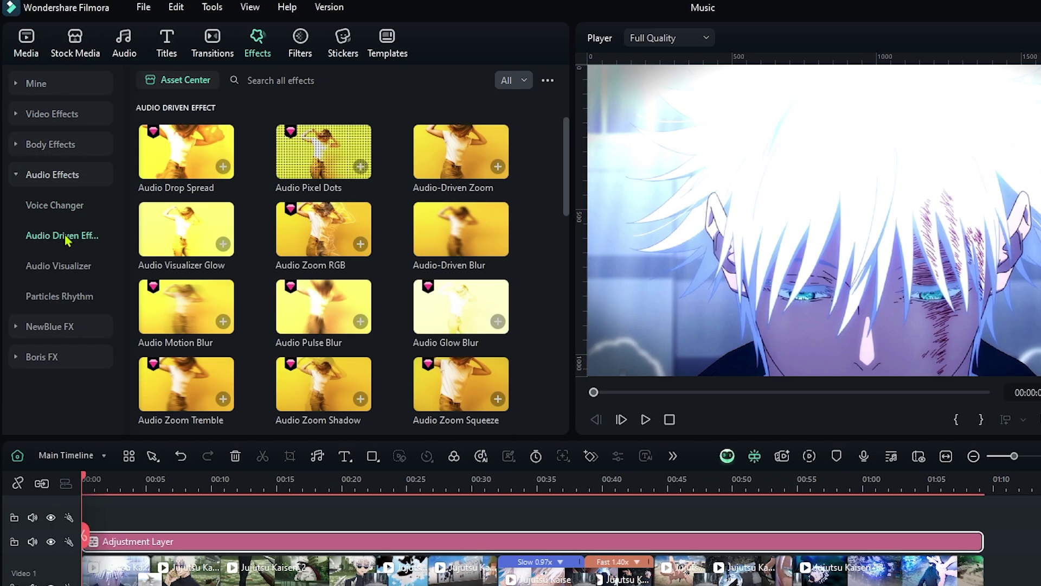
{"action": "scroll", "coordinate": [540, 237], "scroll_direction": "down", "scroll_amount": 3}
{"action": "scroll", "coordinate": [541, 239], "scroll_direction": "down", "scroll_amount": 3}
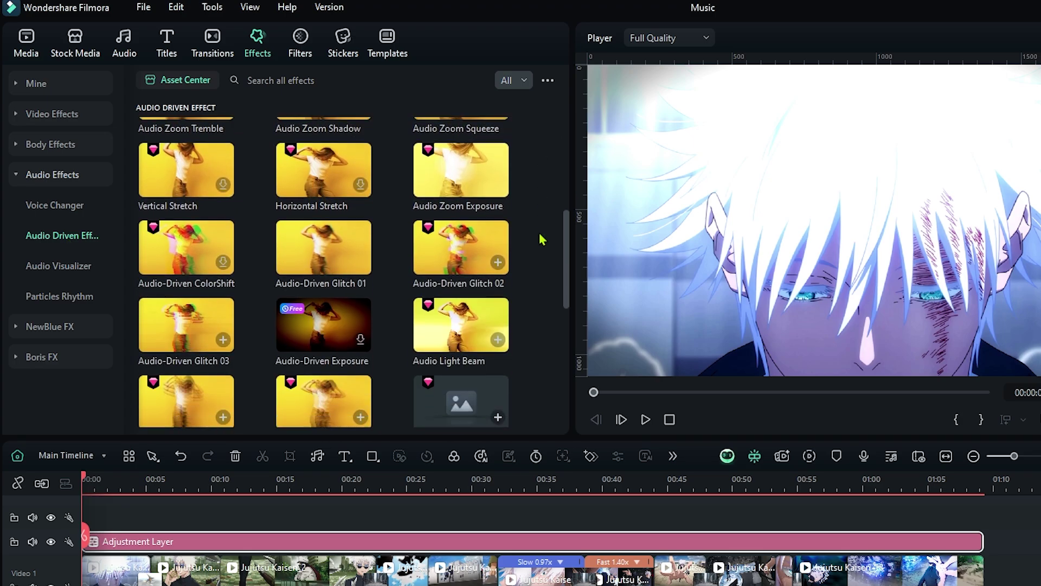
{"action": "scroll", "coordinate": [498, 237], "scroll_direction": "up", "scroll_amount": 1}
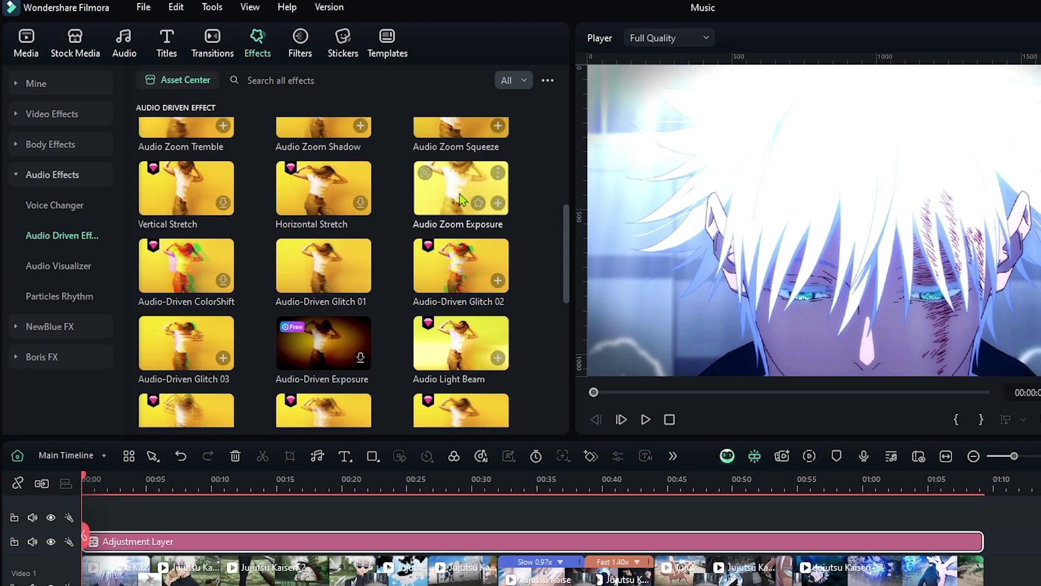
{"action": "mouse_move", "coordinate": [461, 200]}
{"action": "left_mouse_down"}
{"action": "mouse_move", "coordinate": [152, 551]}
{"action": "mouse_move", "coordinate": [977, 546]}
{"action": "left_mouse_up"}
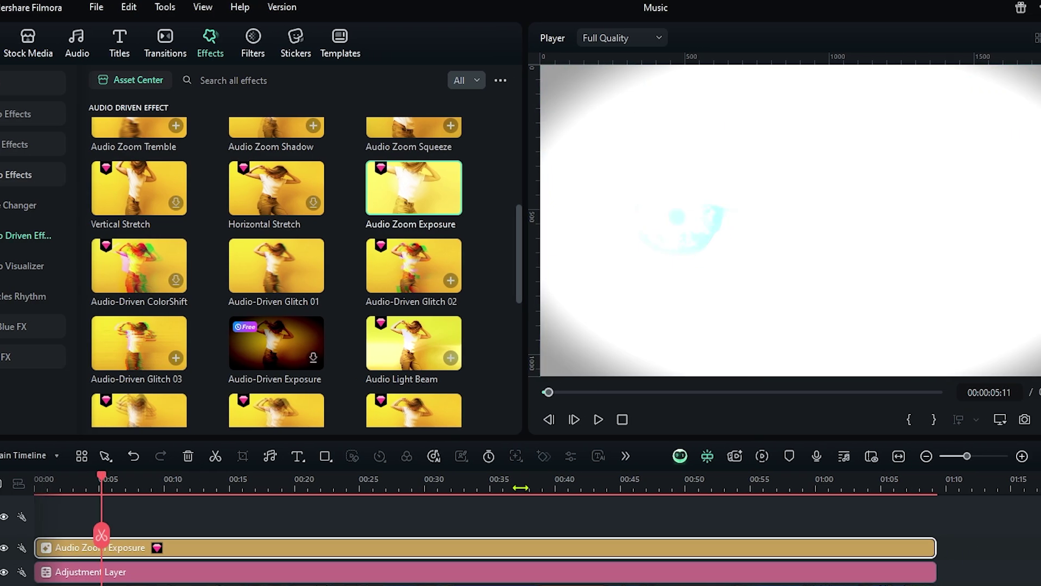
- Preview the zoom from about 36 seconds and lower its sensitivity to around 0.6
{"action": "left_click", "coordinate": [433, 482]}
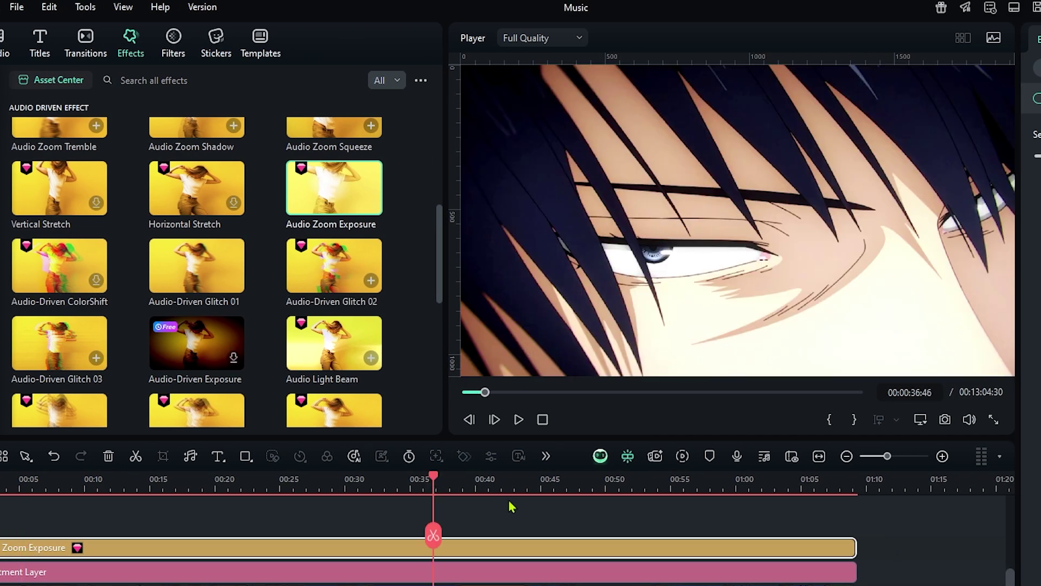
{"action": "key", "text": "space"}
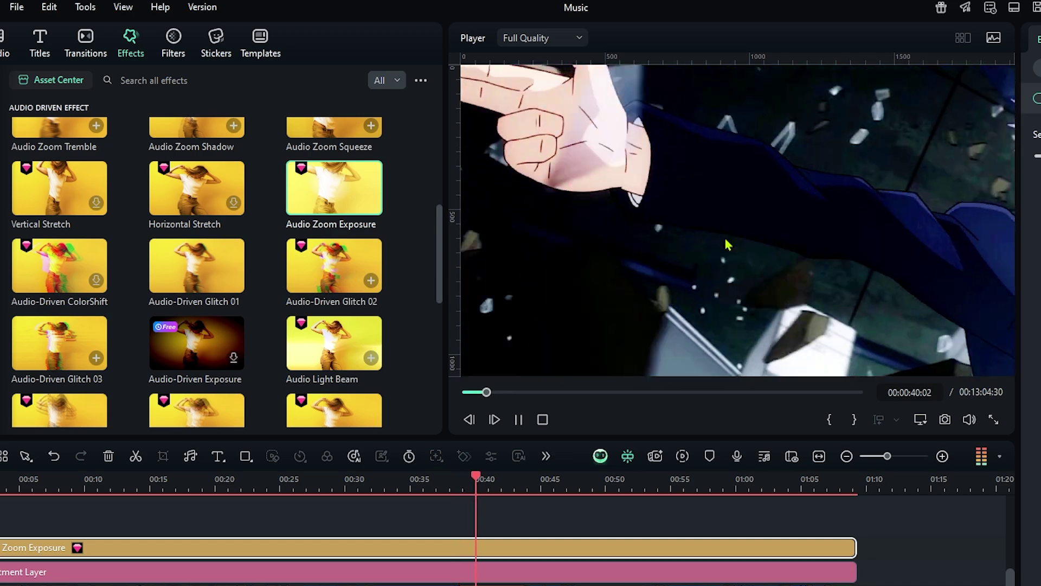
{"action": "key", "text": "space"}
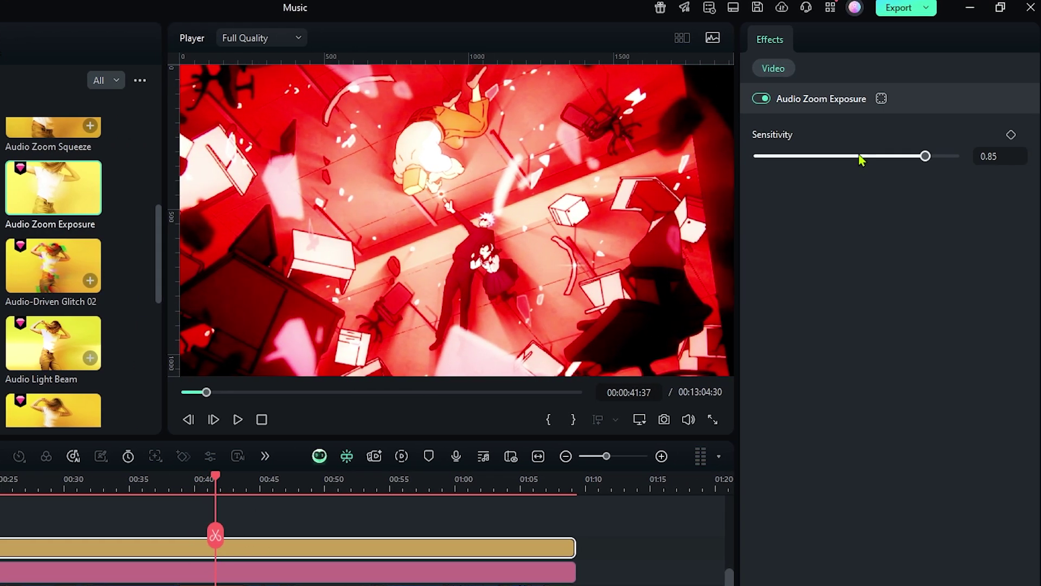
{"action": "left_click_drag", "start_coordinate": [859, 157], "coordinate": [851, 156]}
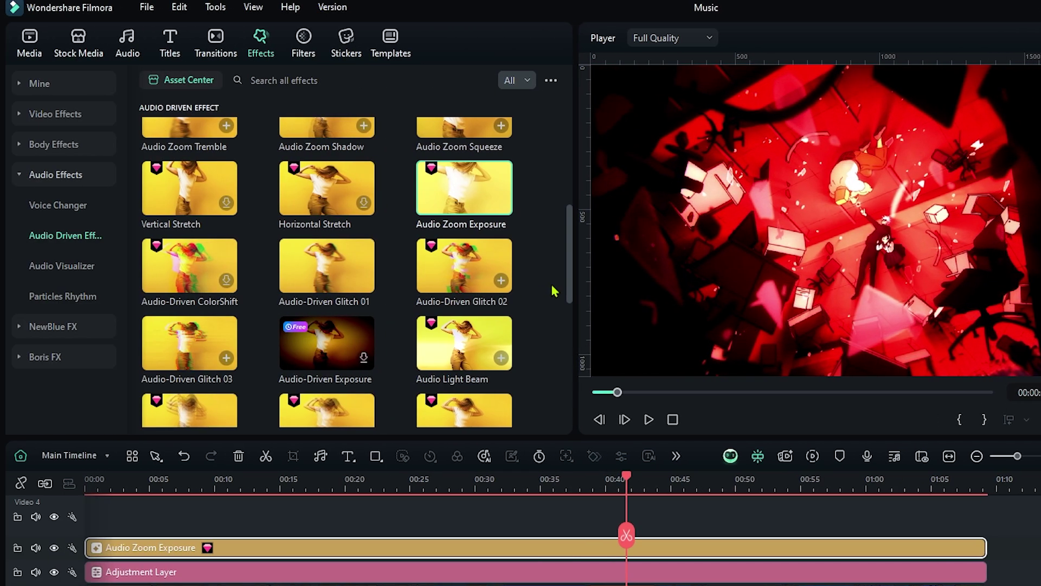
{"action": "mouse_move", "coordinate": [326, 265]}
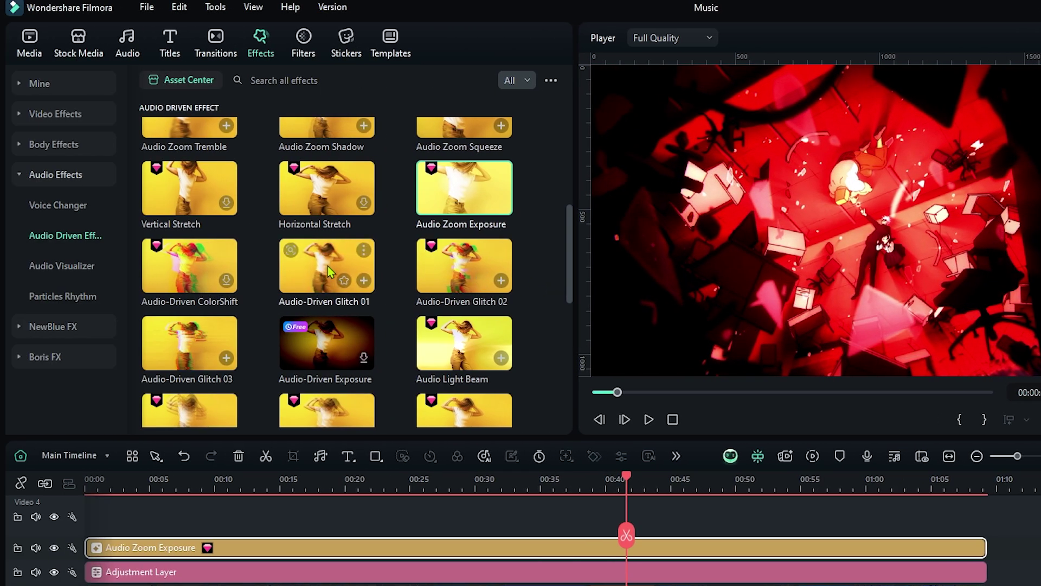
- Add full-length Audio-Driven Glitch 01 on Video 4 at sensitivity 0.54, plus Audio-Driven Blur above
{"action": "left_click_drag", "start_coordinate": [327, 266], "coordinate": [75, 527]}
{"action": "left_click_drag", "start_coordinate": [147, 531], "coordinate": [986, 531]}
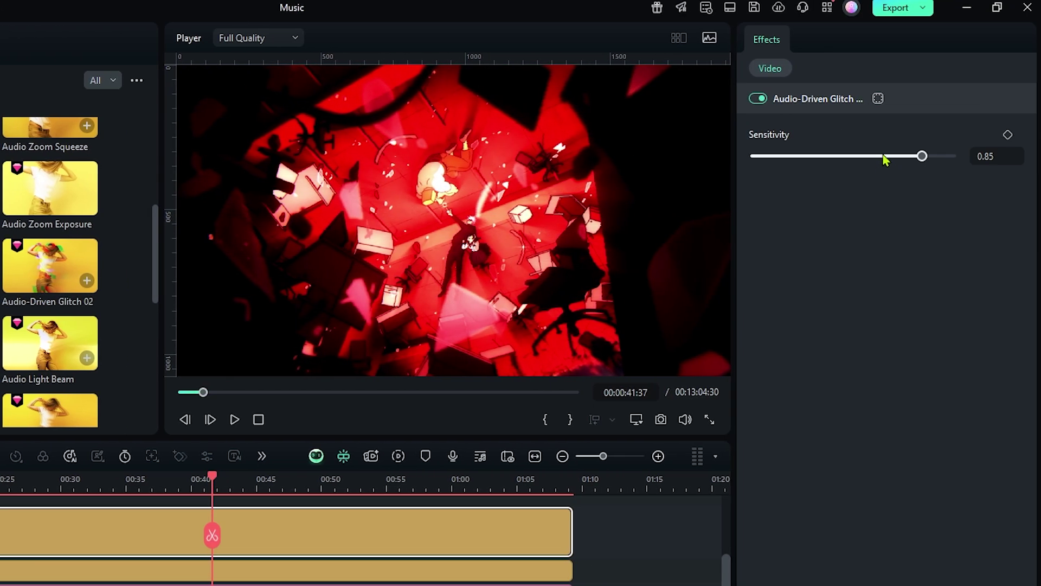
{"action": "left_click_drag", "start_coordinate": [885, 157], "coordinate": [857, 157]}
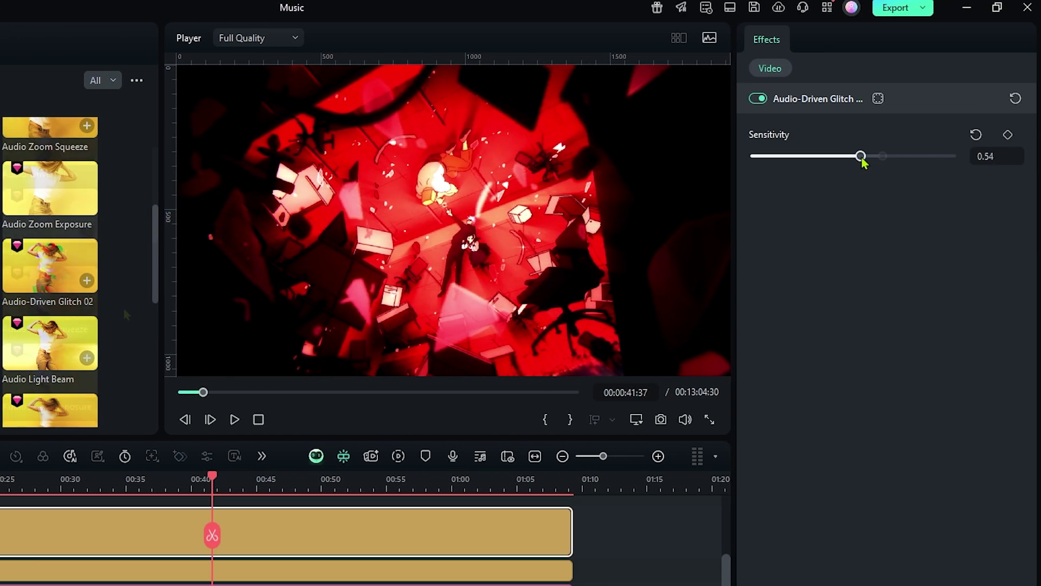
{"action": "mouse_move", "coordinate": [462, 228]}
{"action": "left_mouse_down"}
{"action": "mouse_move", "coordinate": [117, 506]}
{"action": "mouse_move", "coordinate": [986, 507]}
{"action": "left_mouse_up"}
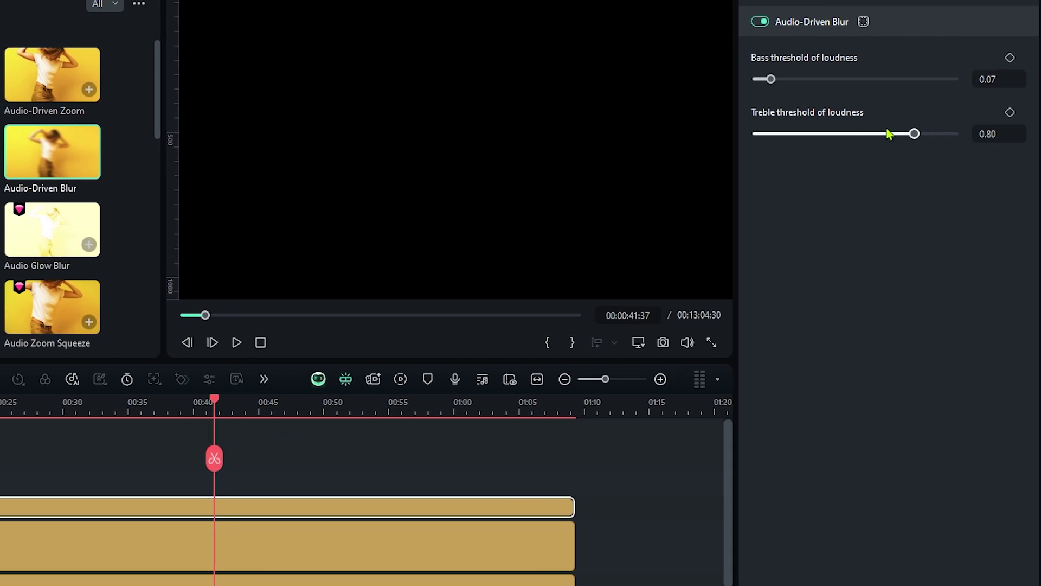
- Raise the blur's bass loudness threshold and lower the glitch sensitivity slightly
{"action": "left_click_drag", "start_coordinate": [771, 79], "coordinate": [882, 79]}
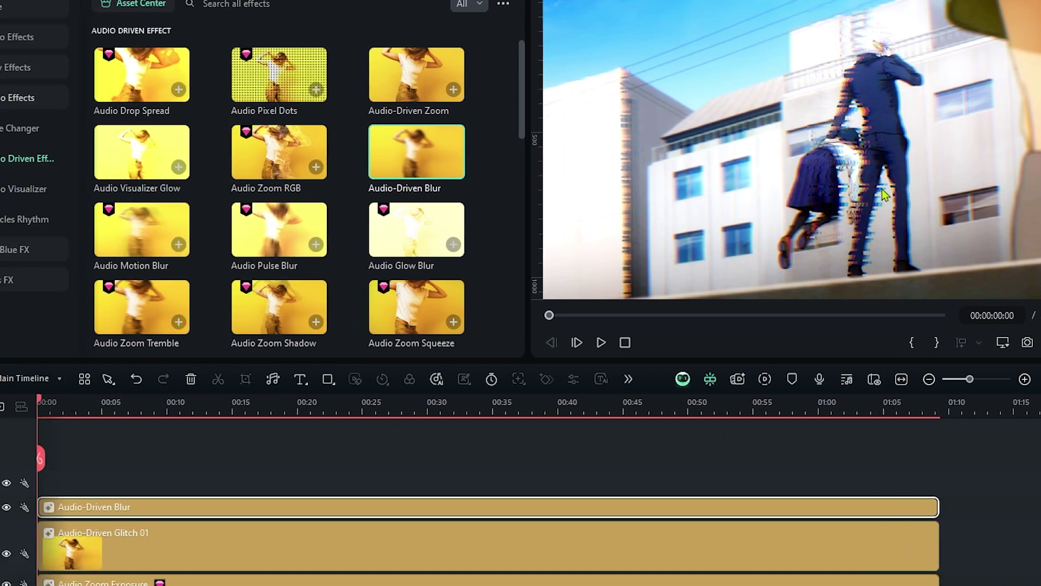
{"action": "left_click", "coordinate": [161, 559]}
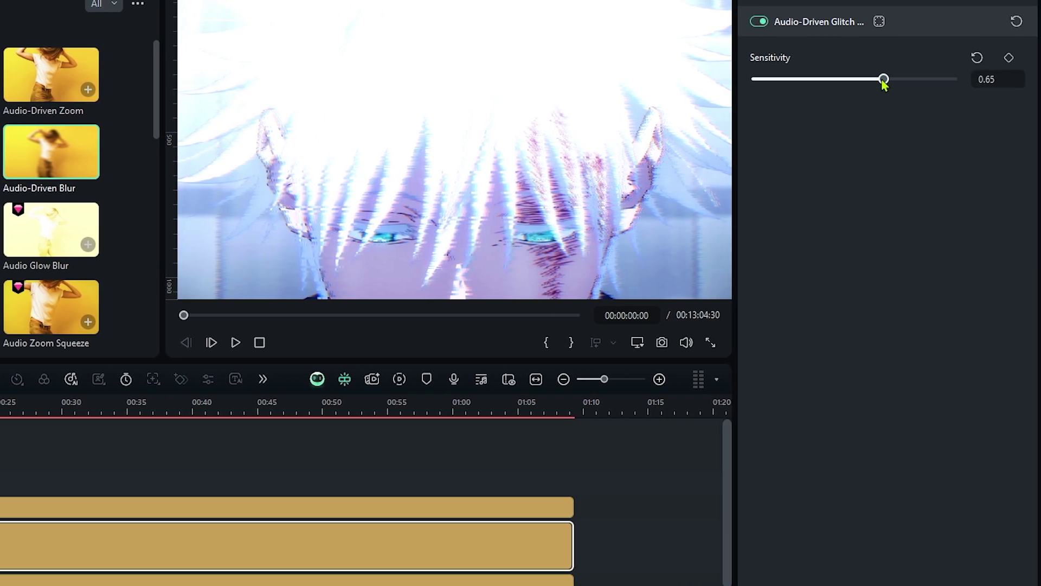
{"action": "left_click_drag", "start_coordinate": [883, 79], "coordinate": [867, 79]}
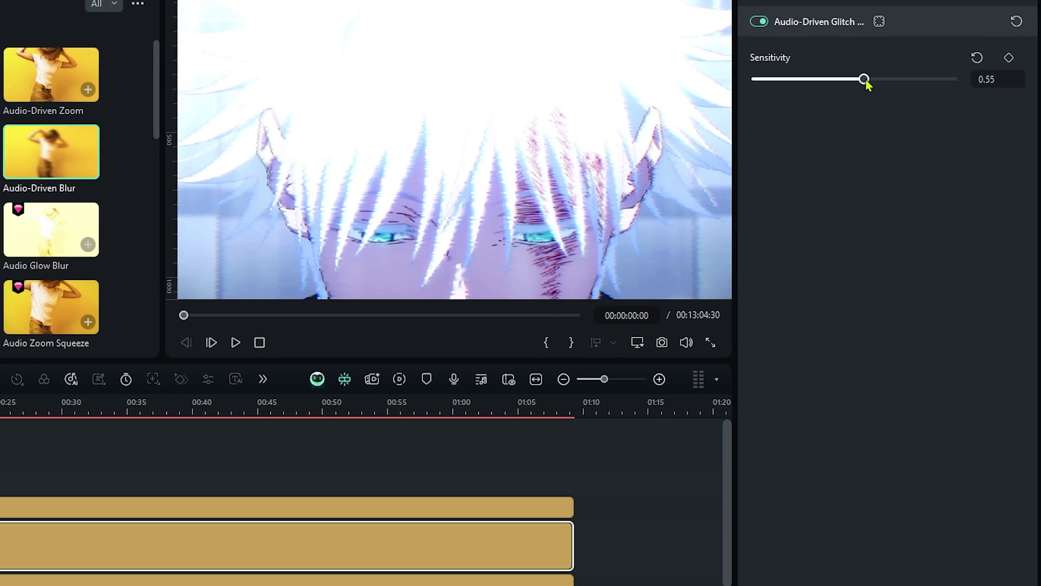
- Deselect the effect clips and render a preview of the edit
{"action": "left_click", "coordinate": [154, 172]}
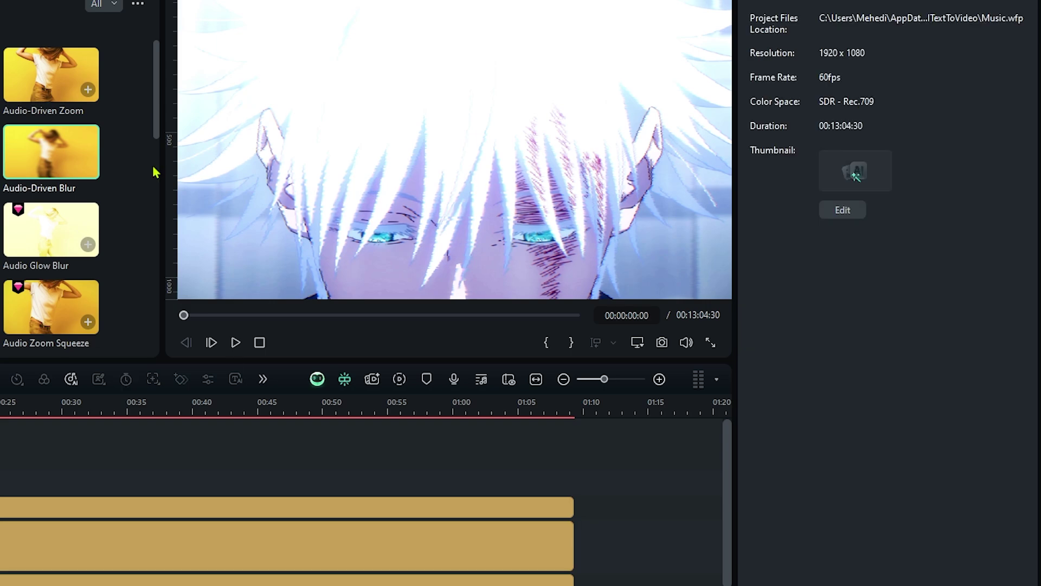
{"action": "scroll", "coordinate": [144, 172], "scroll_direction": "down", "scroll_amount": 3}
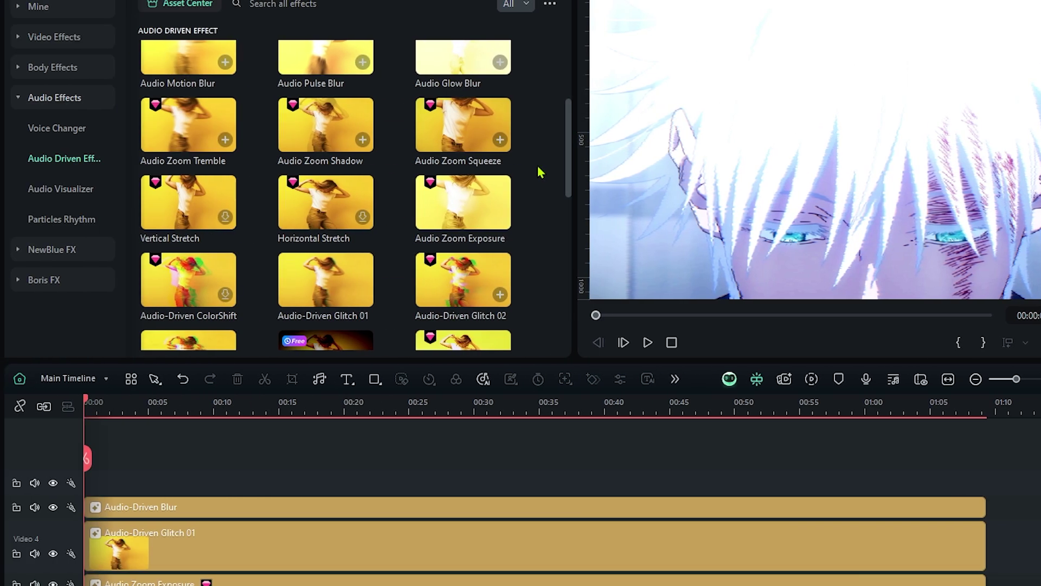
{"action": "scroll", "coordinate": [540, 172], "scroll_direction": "down", "scroll_amount": 2}
{"action": "scroll", "coordinate": [540, 172], "scroll_direction": "up", "scroll_amount": 5}
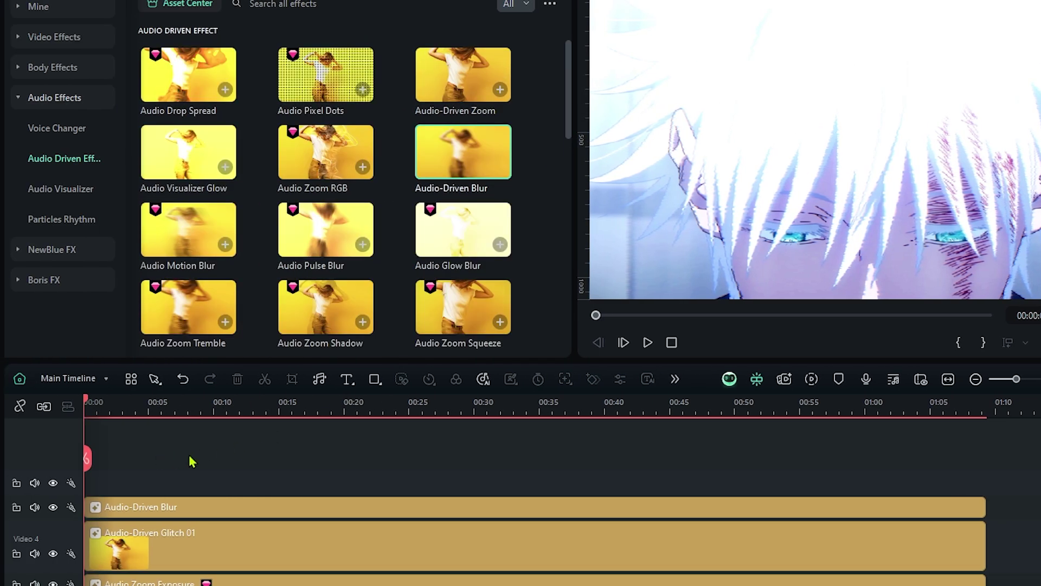
{"action": "key", "text": "Return"}
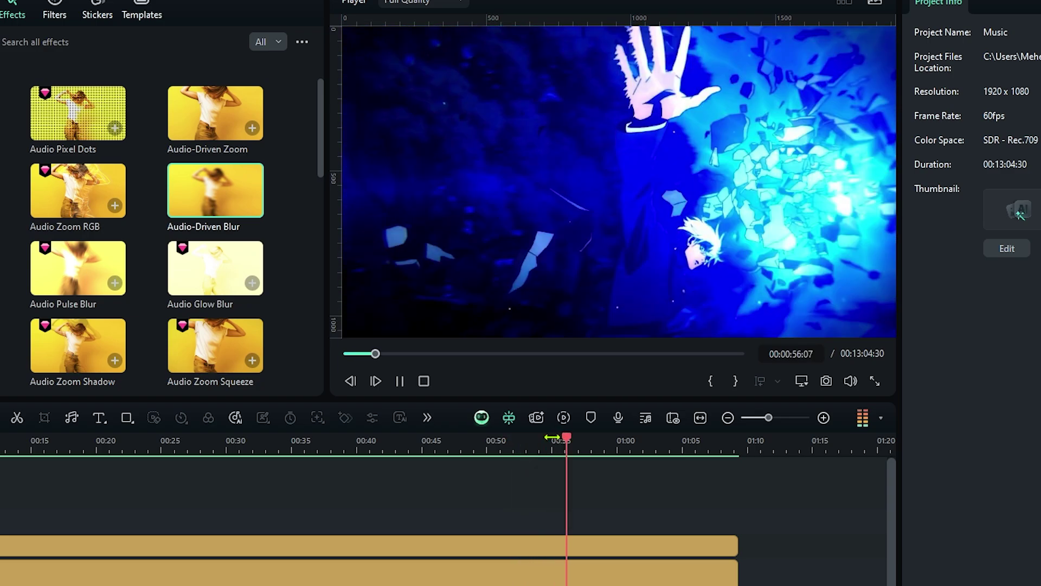
{"action": "key", "text": "space"}
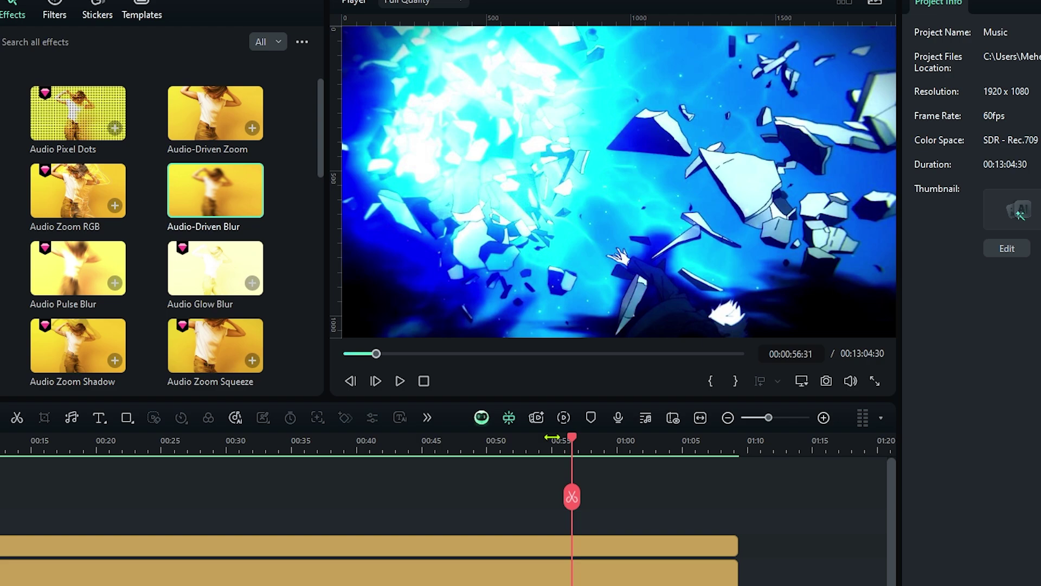